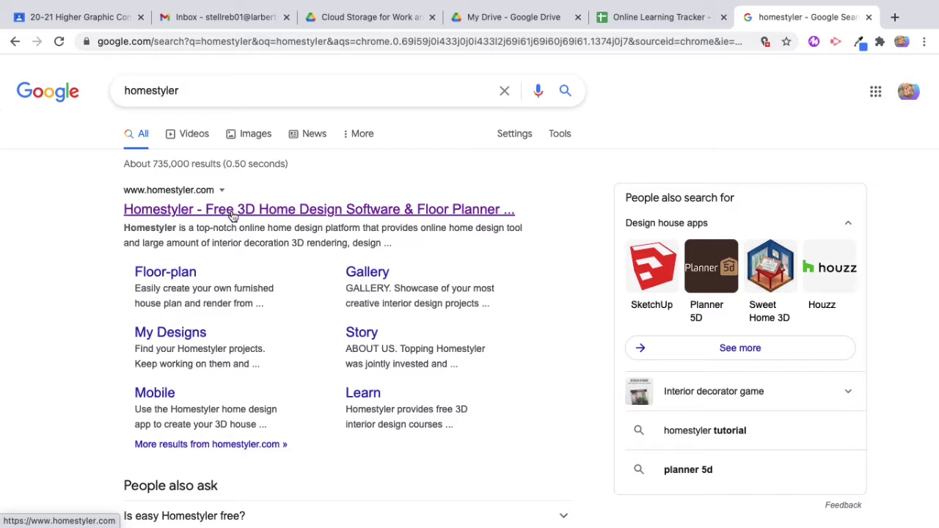
Open the Homestyler website from the search results and sign in with the existing Google account
click(304, 209)
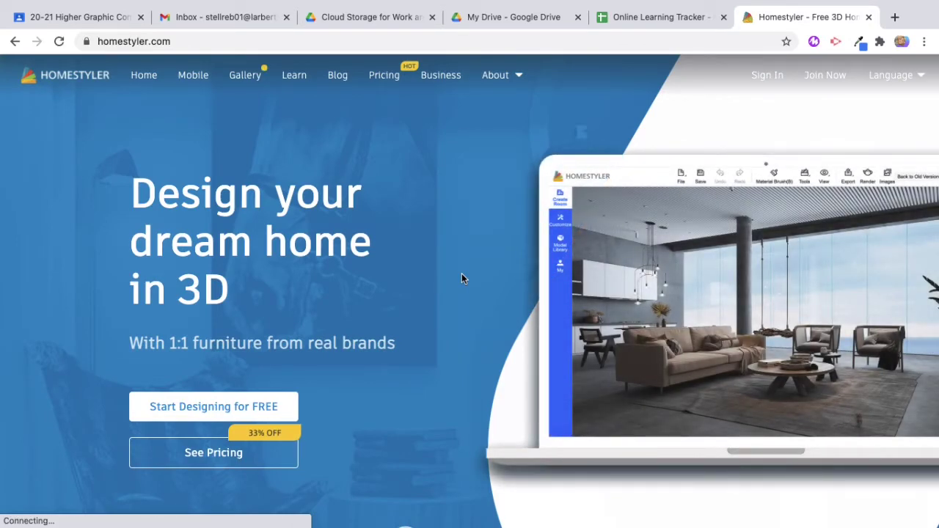
click(760, 74)
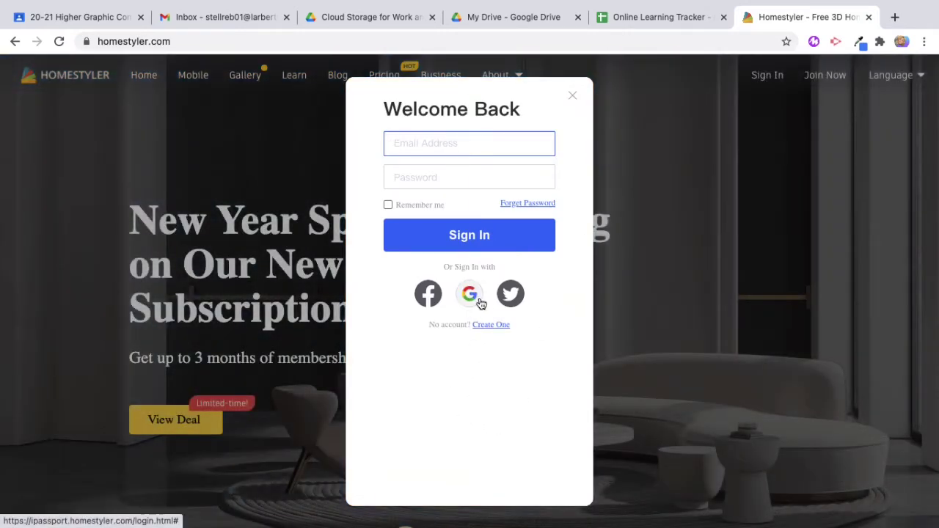
click(467, 300)
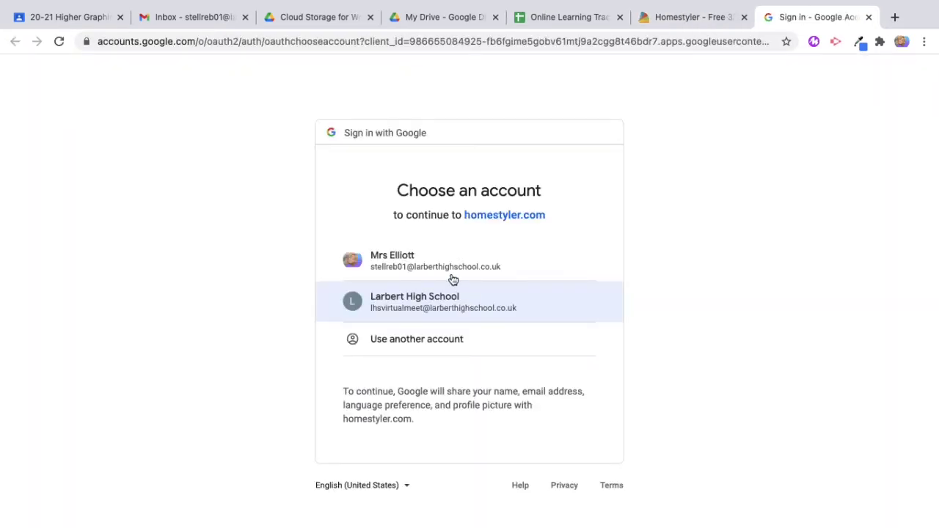
click(447, 271)
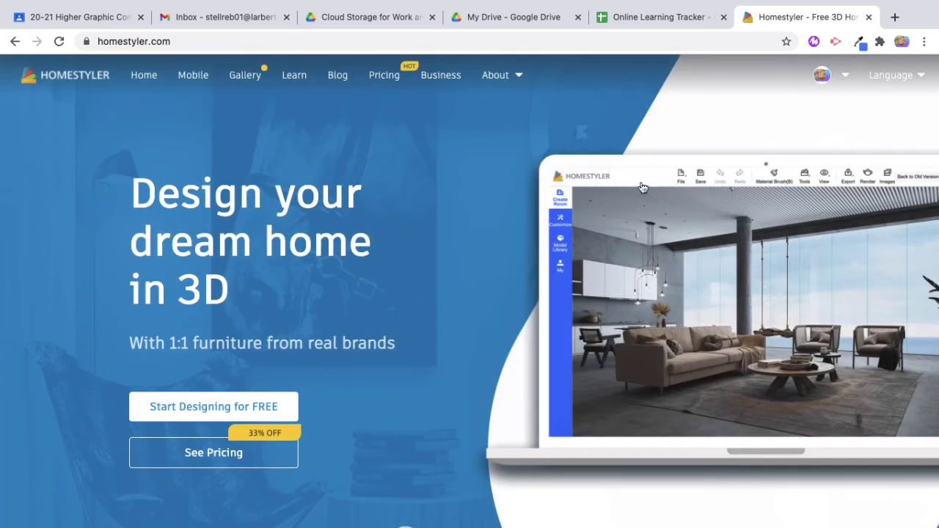
Create a new design from the My Designs page and dismiss the welcome dialog to reach the empty floor plan
click(793, 90)
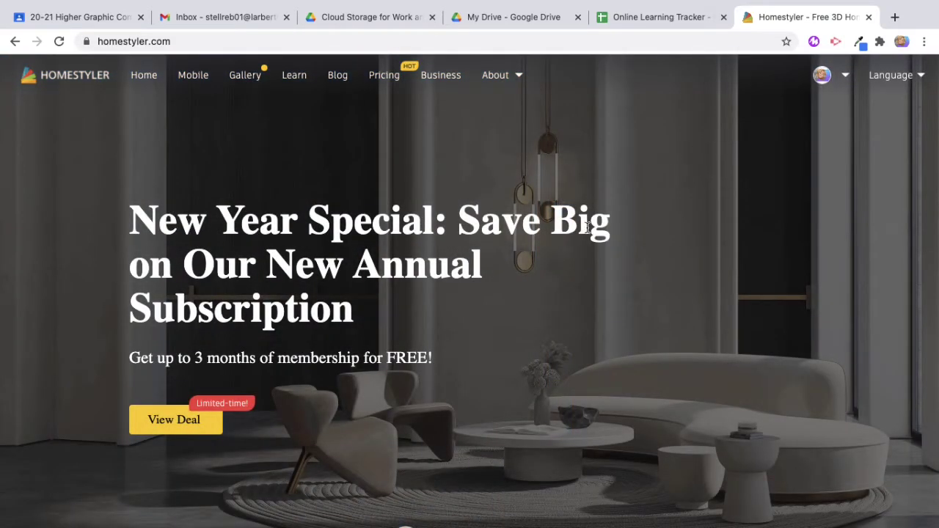
mouse_move(822, 76)
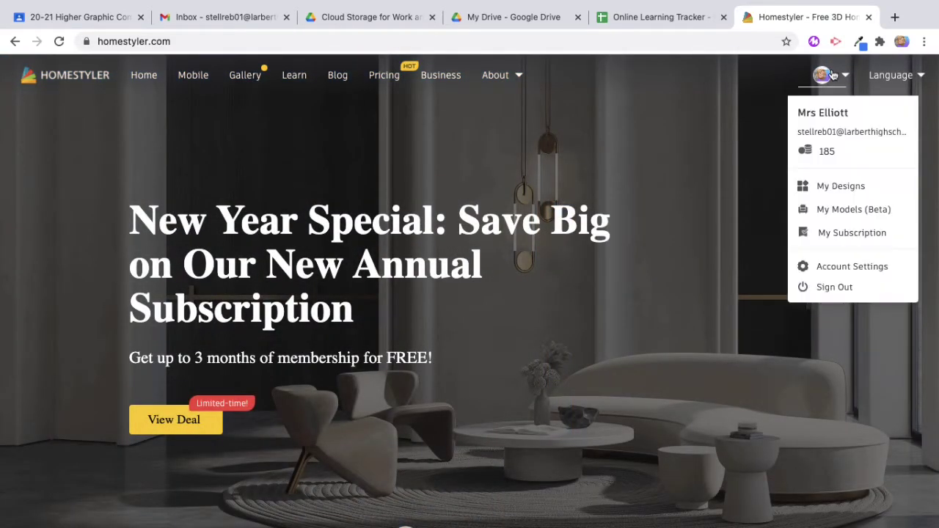
click(827, 187)
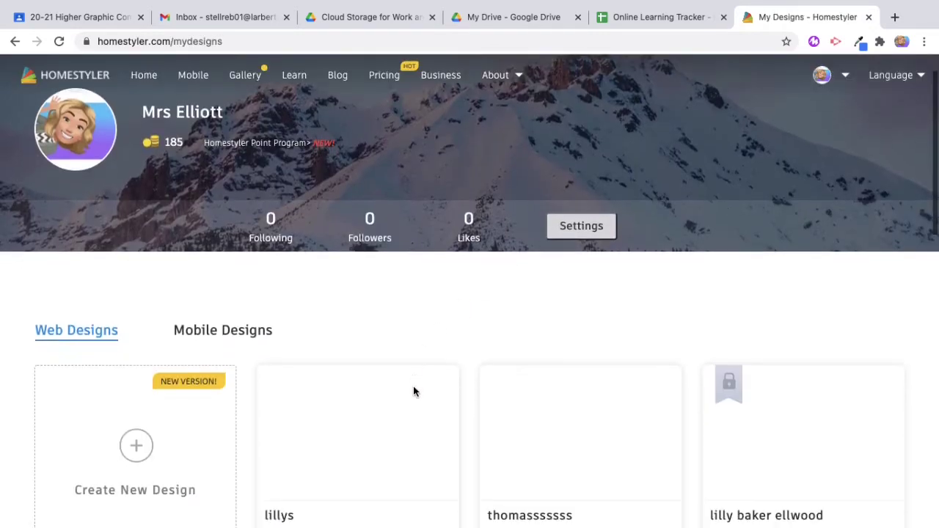
scroll(413, 388, down, 5)
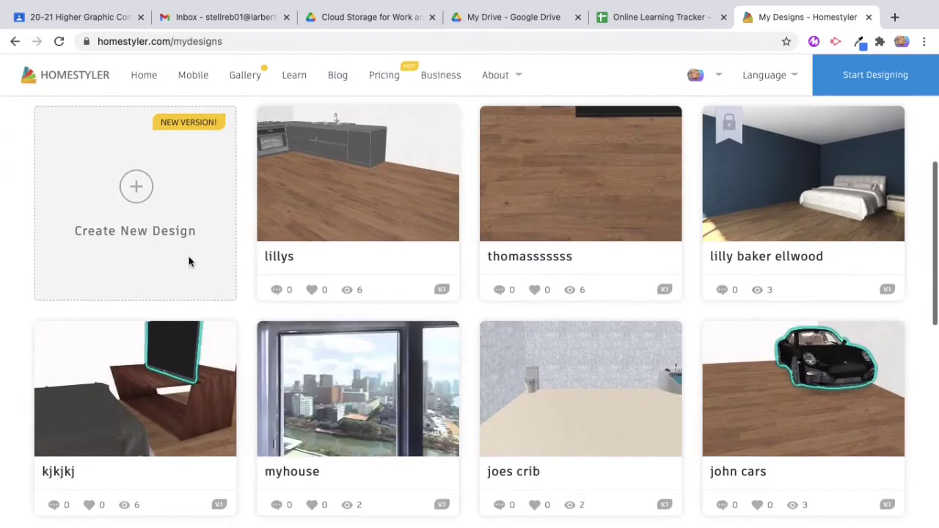
click(142, 190)
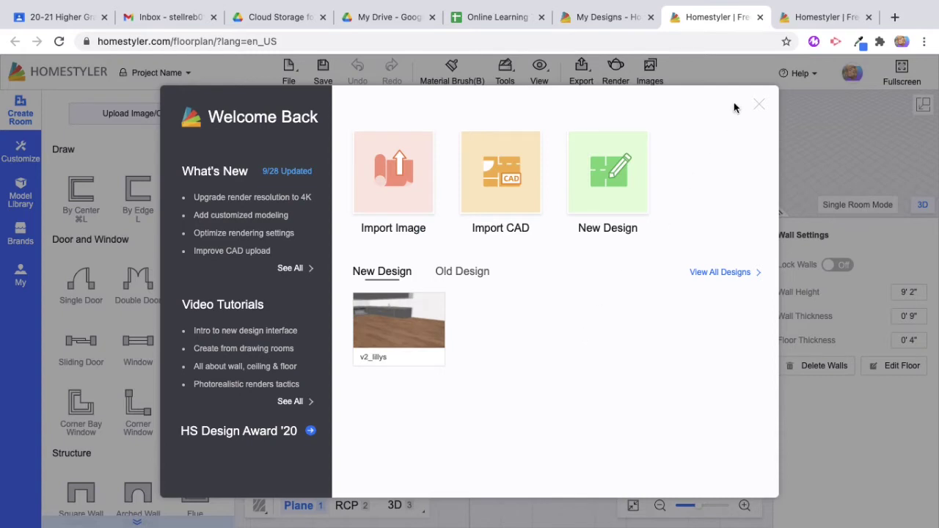
click(759, 105)
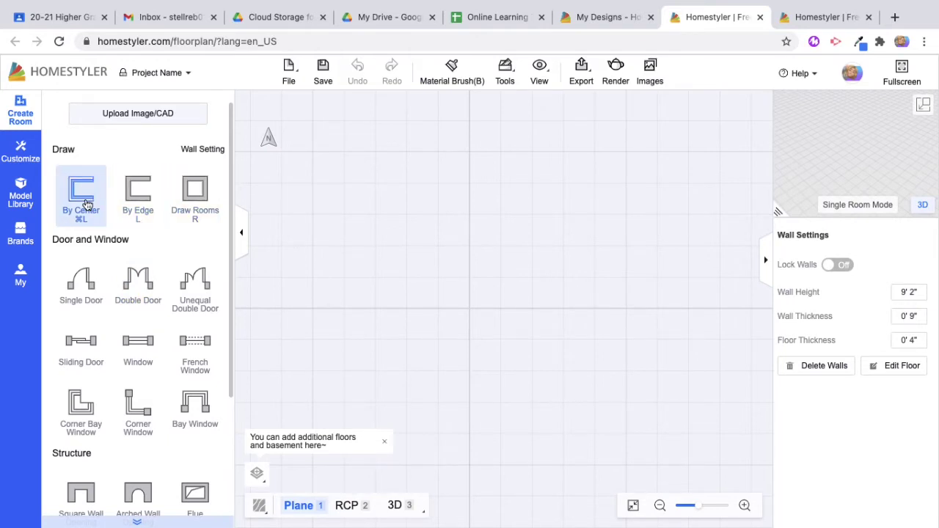
Draw a rectangular room about 19' 7" by 15' 2" on the floor plan and check it in 3D
click(197, 193)
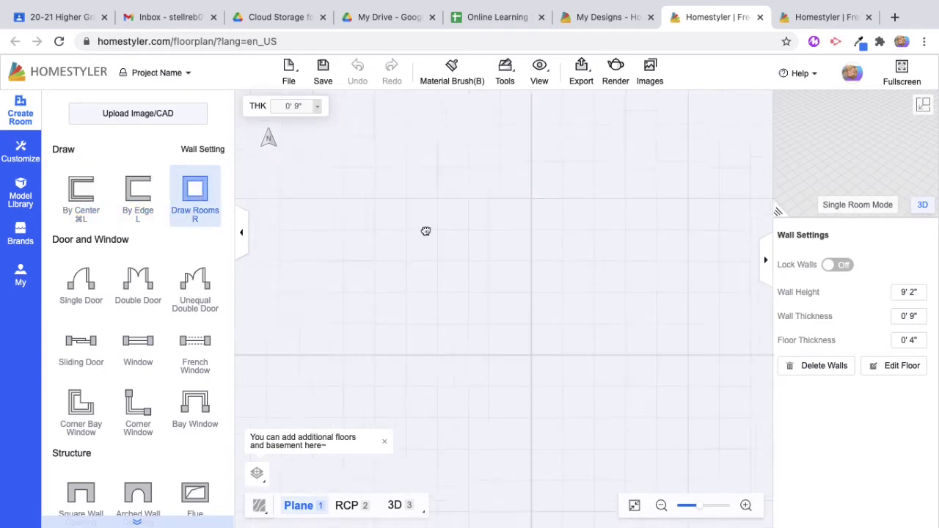
click(323, 199)
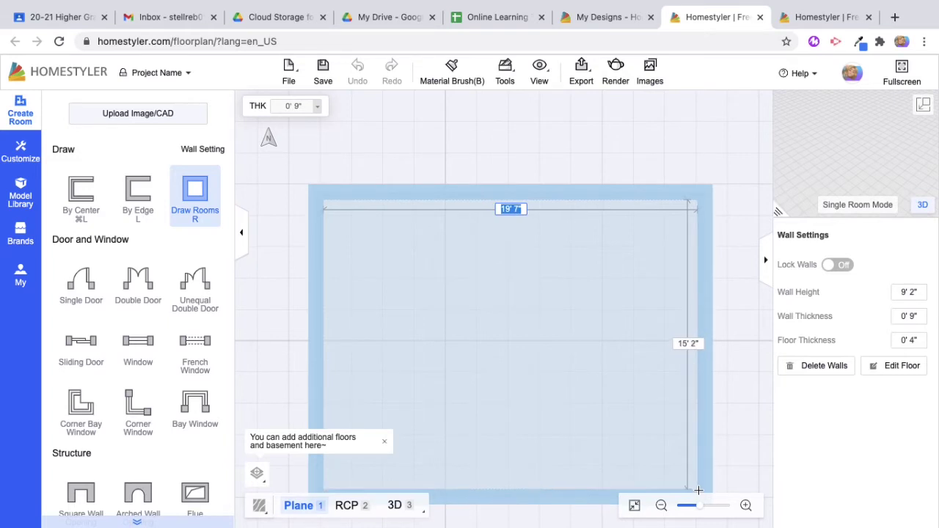
click(698, 490)
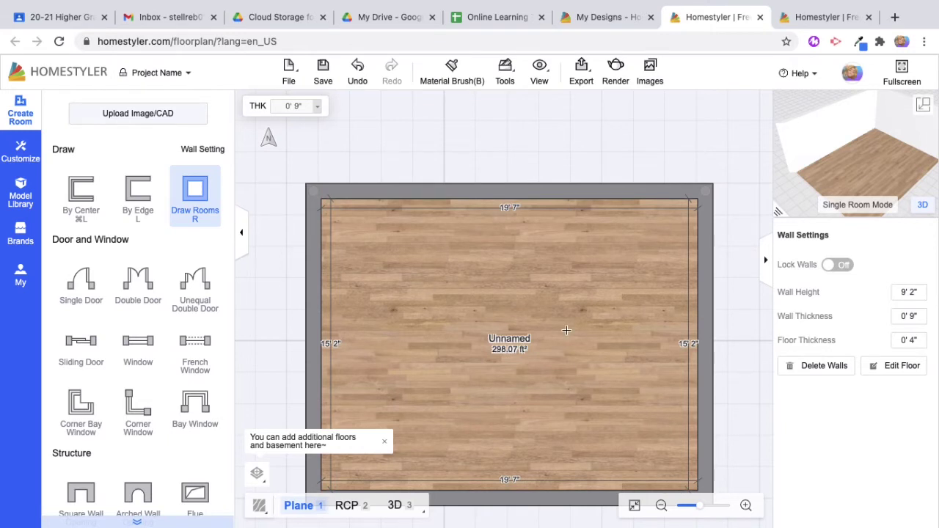
click(925, 107)
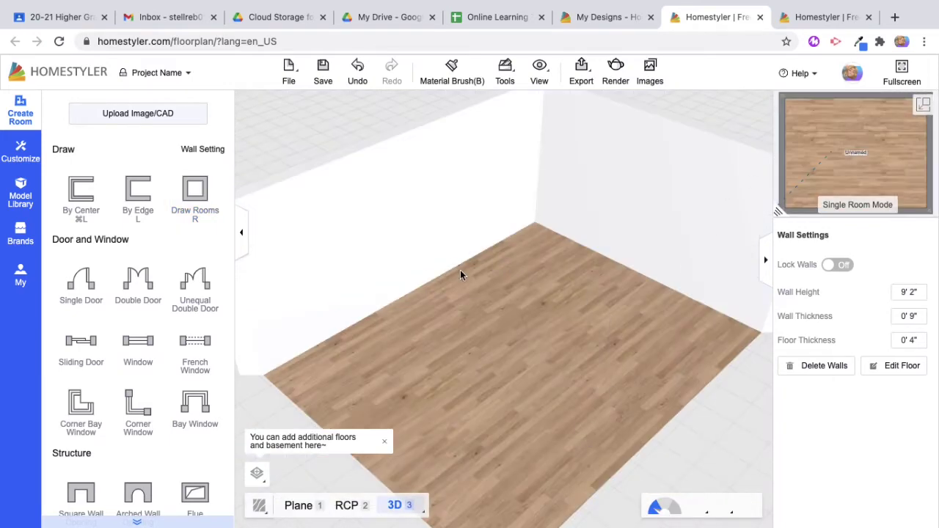
click(925, 108)
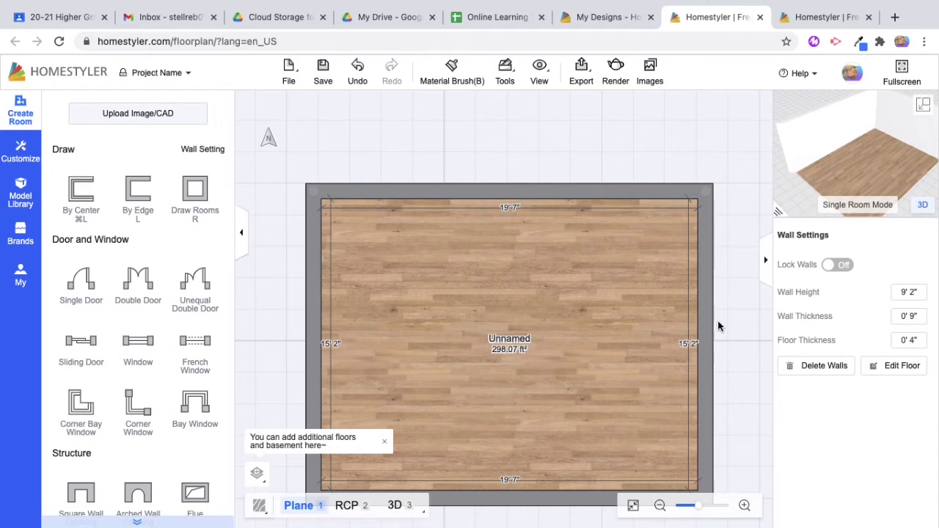
Place a single door in the room's left wall, about 10' 7" from the upper corner
drag(718, 320, 714, 279)
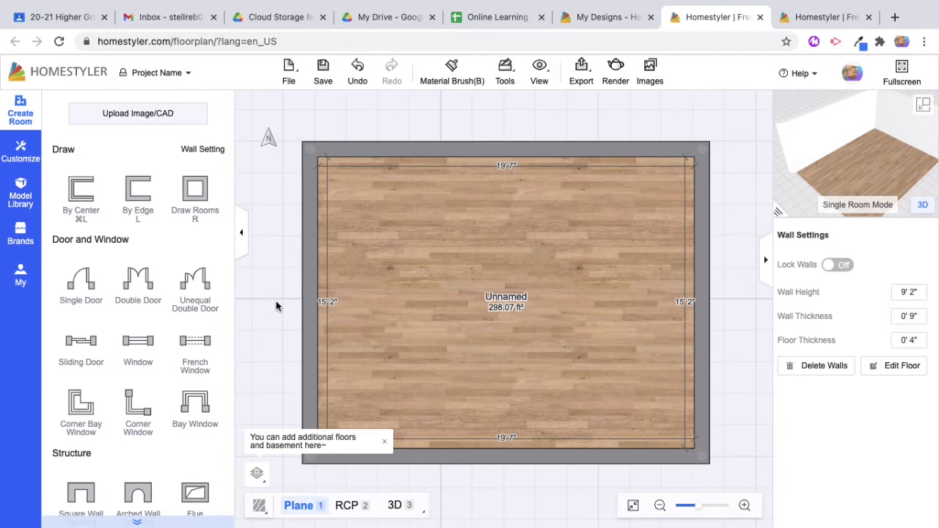
click(86, 288)
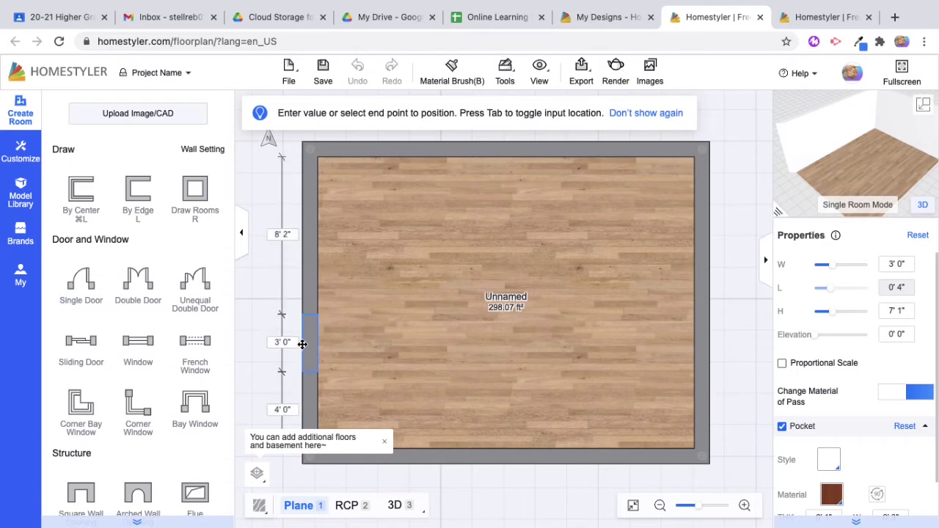
click(313, 389)
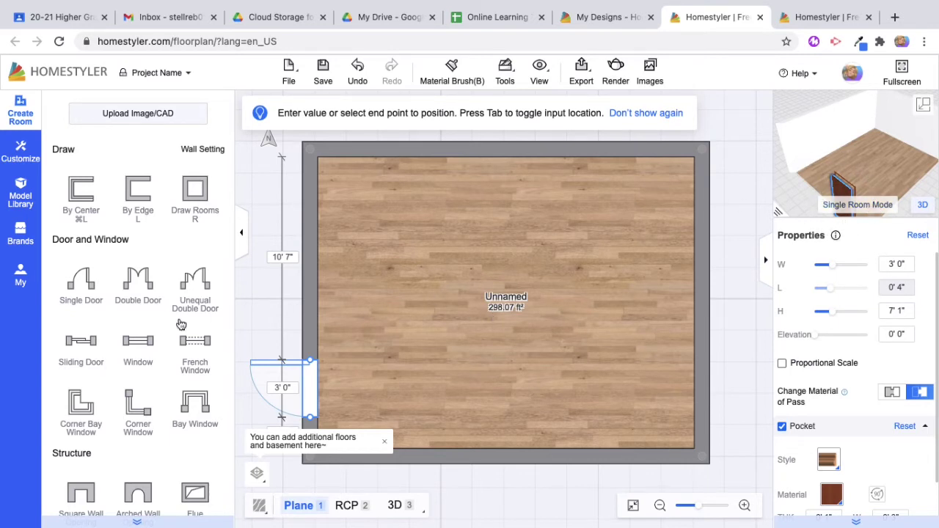
Add a corner window at the room's upper-right corner and a standard window about 5' 5" along the upper wall, then check both in 3D
scroll(147, 389, down, 3)
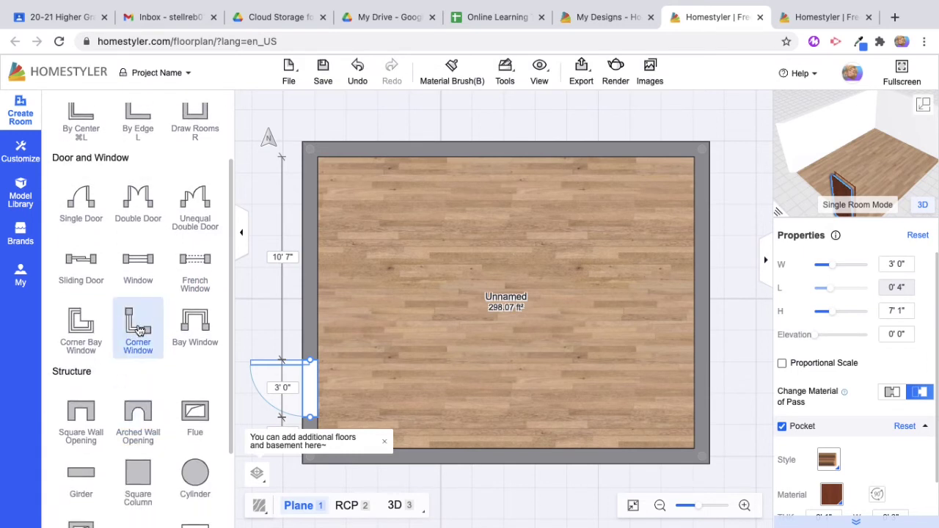
drag(139, 330, 691, 162)
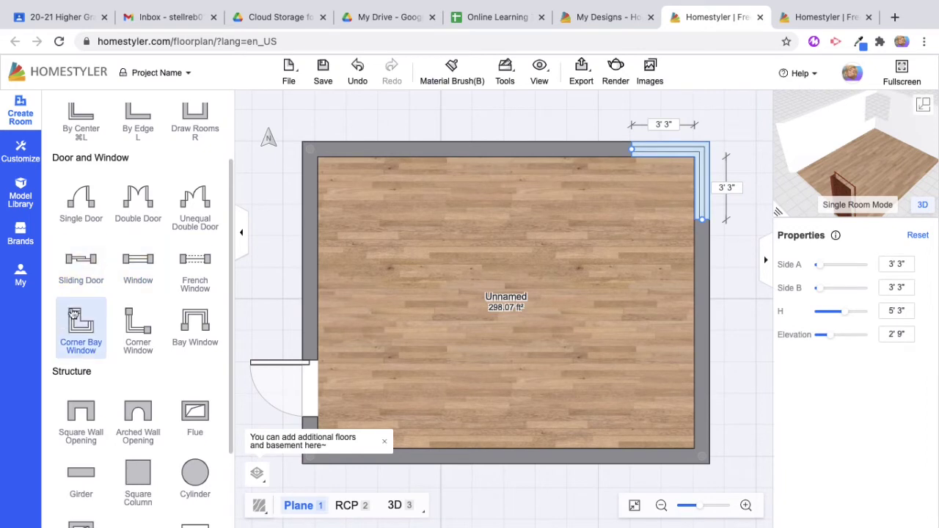
drag(132, 268, 450, 170)
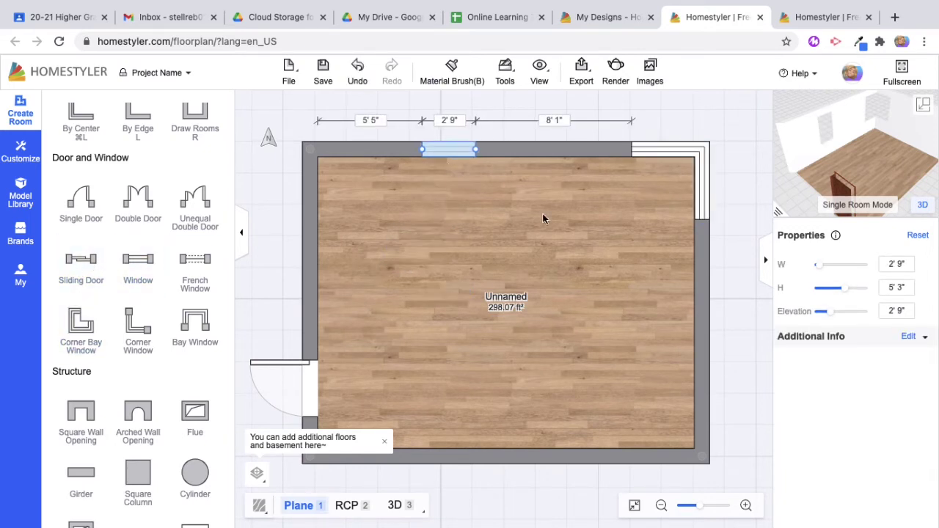
click(923, 106)
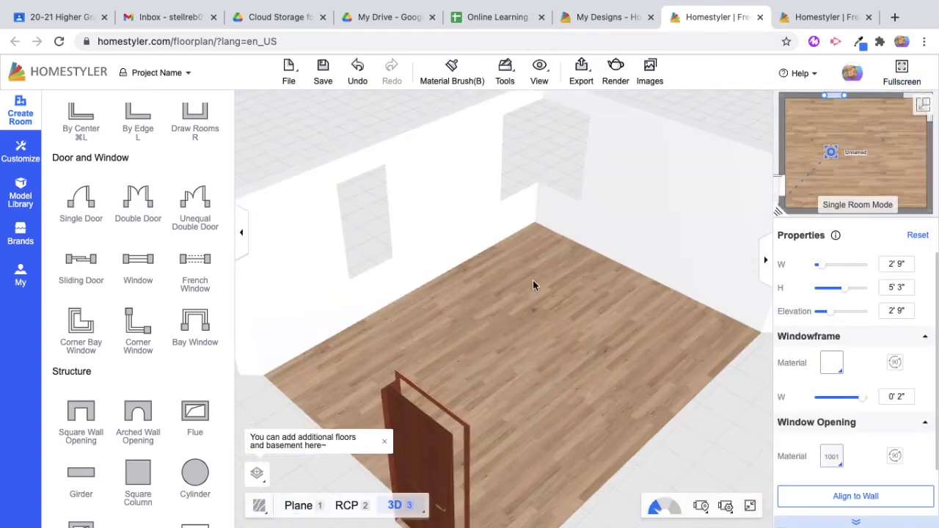
drag(533, 285, 516, 257)
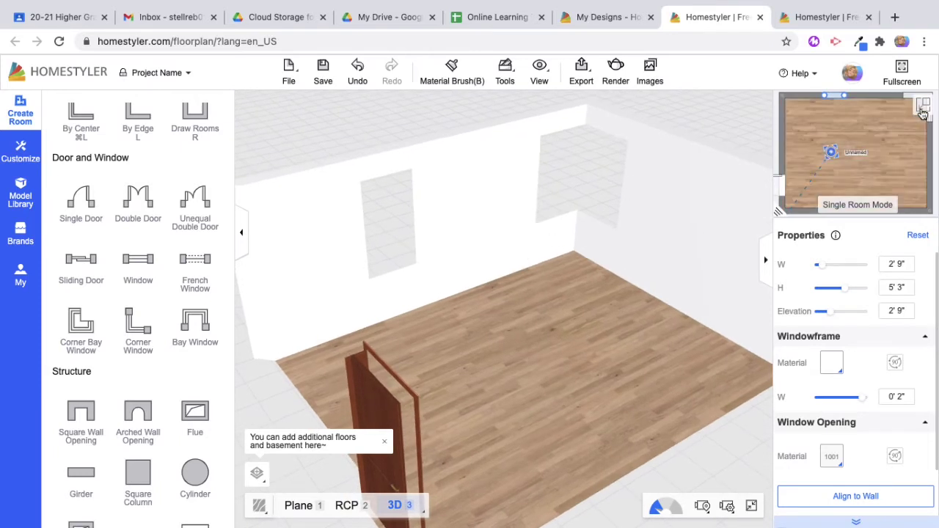
click(922, 108)
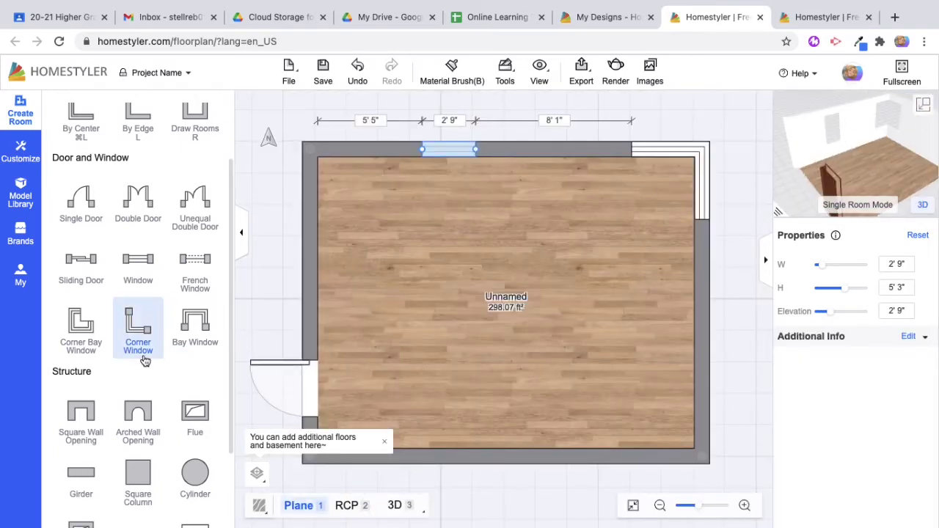
Filter the construction models by the Adidas brand and place the shuttered sliding door in the lower wall, about 5' 2" from the left corner
click(19, 152)
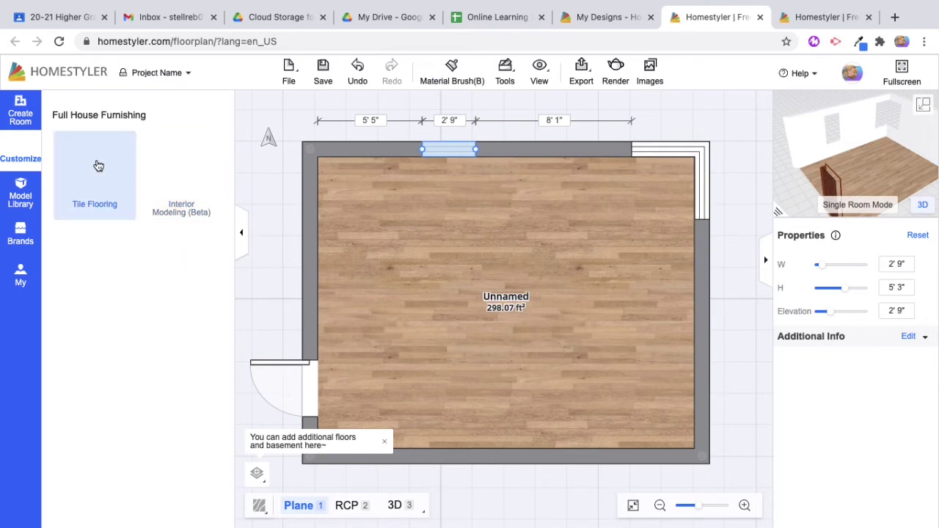
click(21, 199)
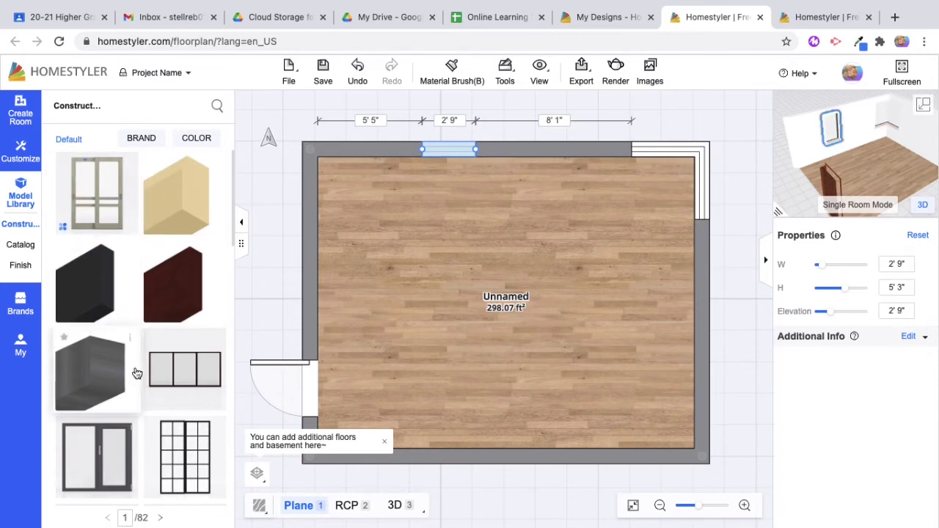
scroll(135, 373, down, 1)
scroll(135, 373, down, 5)
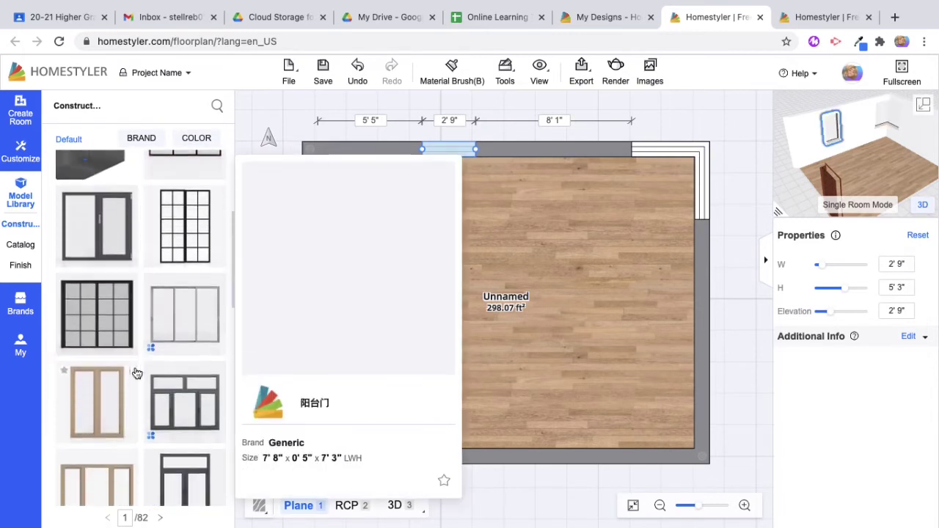
scroll(137, 374, up, 5)
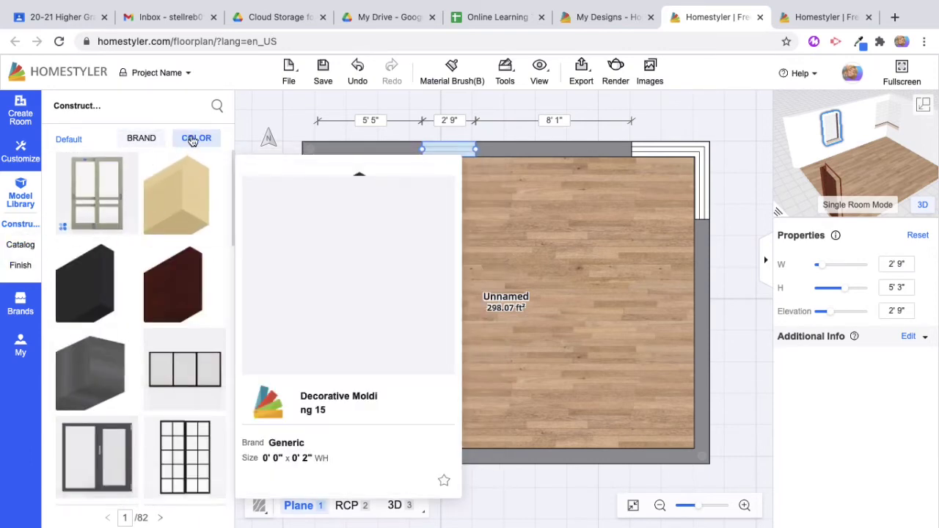
click(141, 140)
click(89, 157)
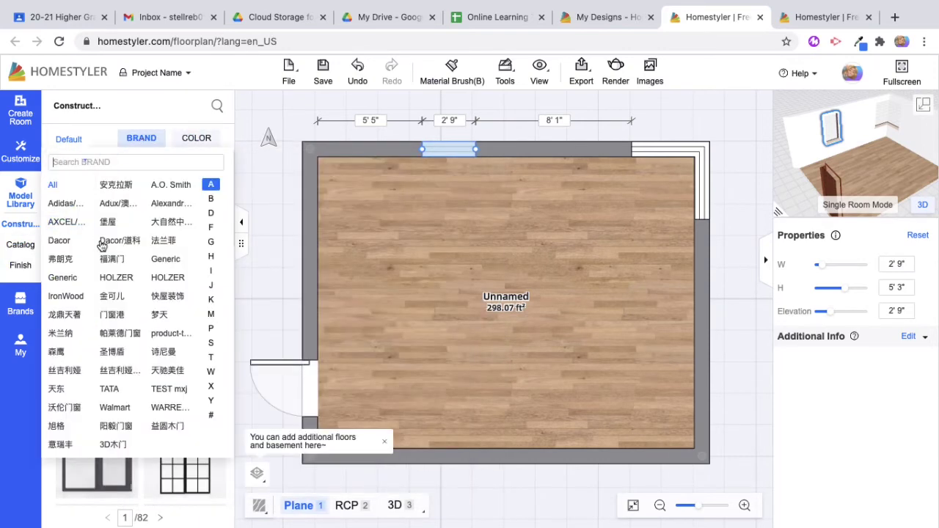
click(66, 204)
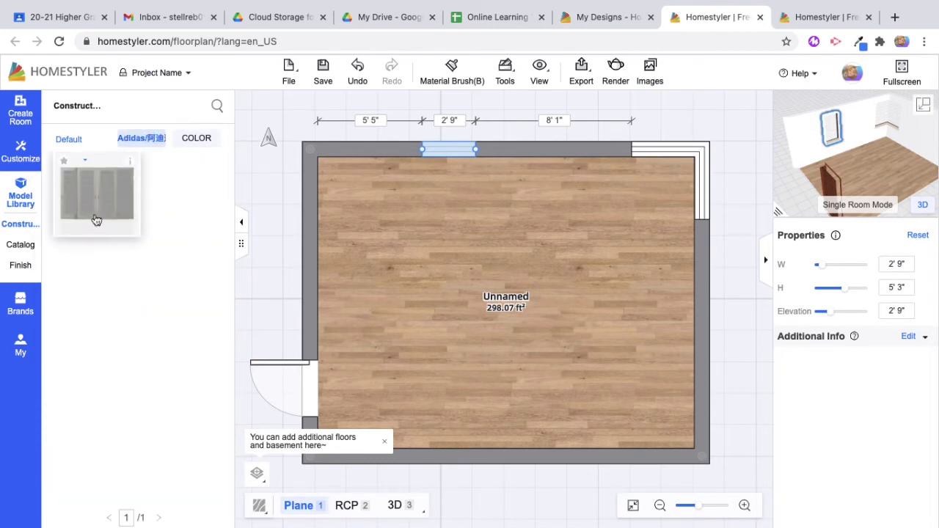
drag(96, 220, 512, 456)
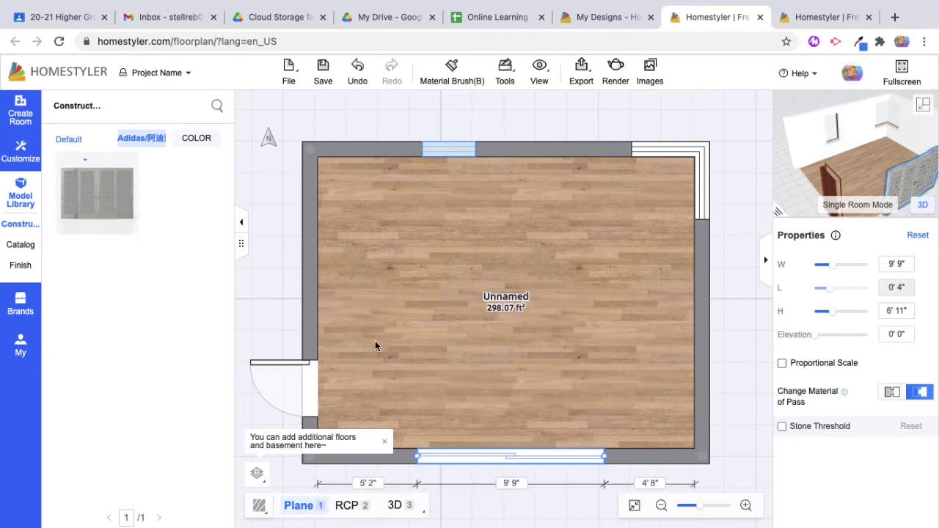
click(271, 282)
Search the catalog for "desk" and place the brown desk with light drawers about 13' 3" from the left wall and 4' 7" from the upper wall
click(16, 245)
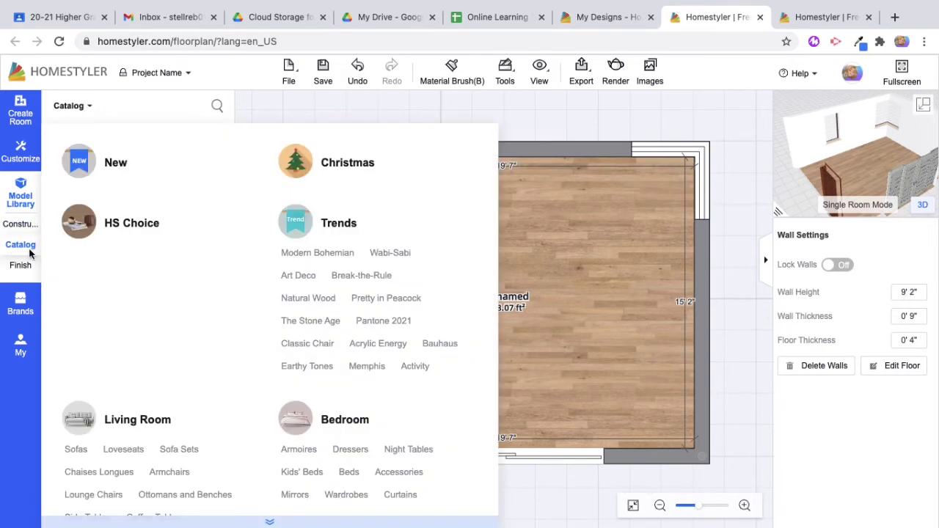
scroll(348, 292, down, 5)
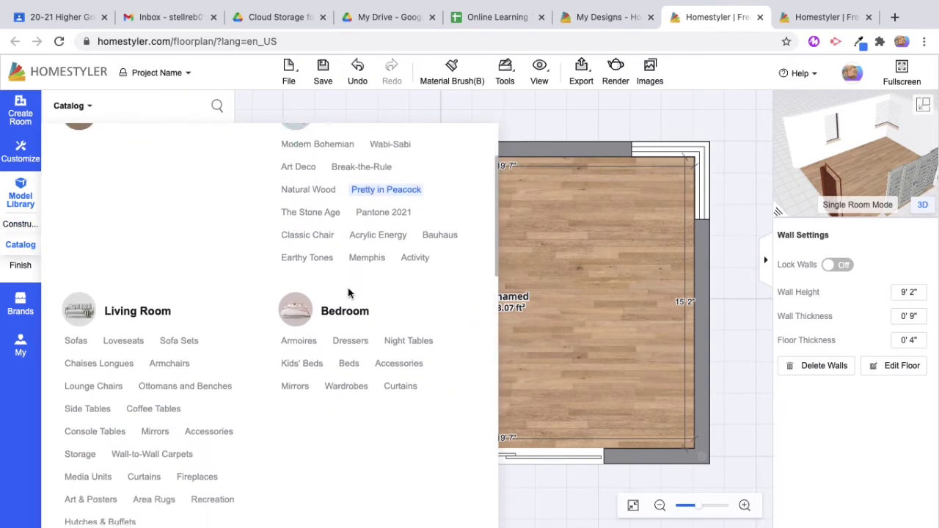
scroll(350, 294, up, 5)
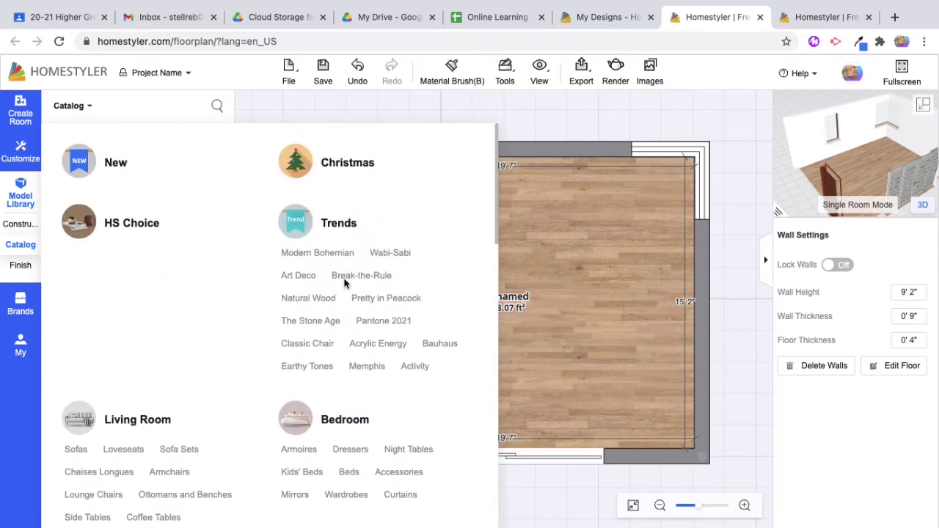
click(220, 110)
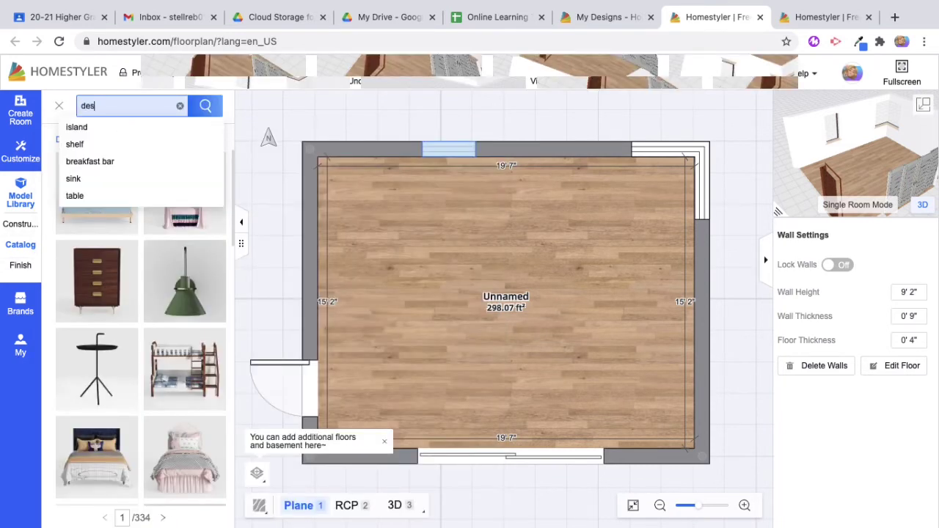
key(Return)
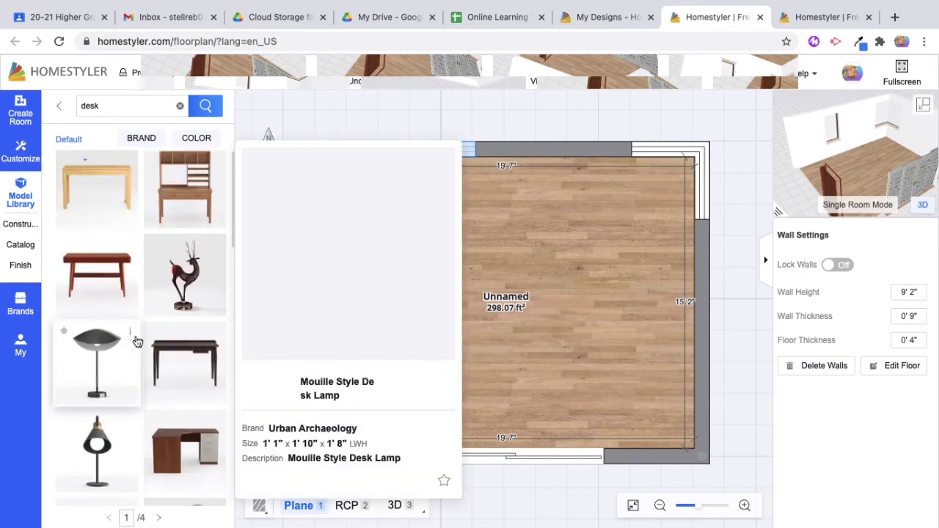
scroll(134, 337, down, 5)
scroll(136, 341, down, 1)
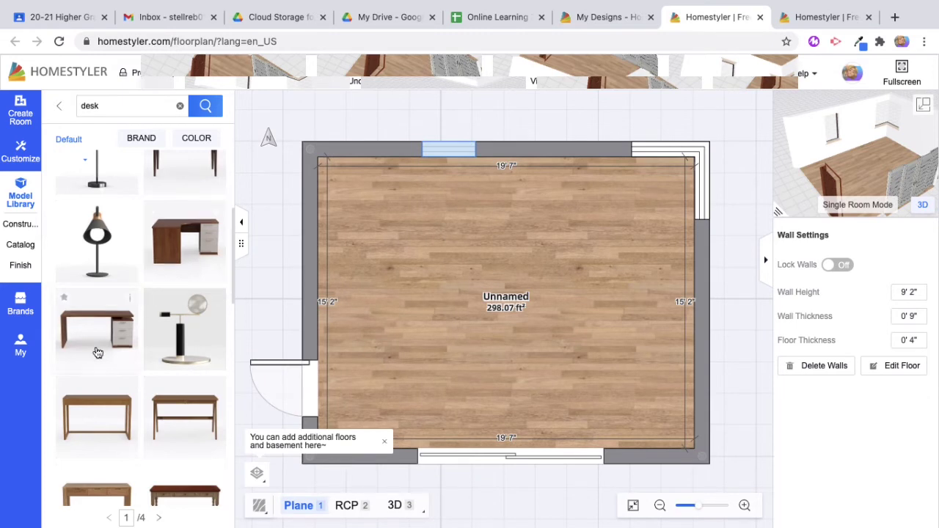
drag(88, 361, 623, 268)
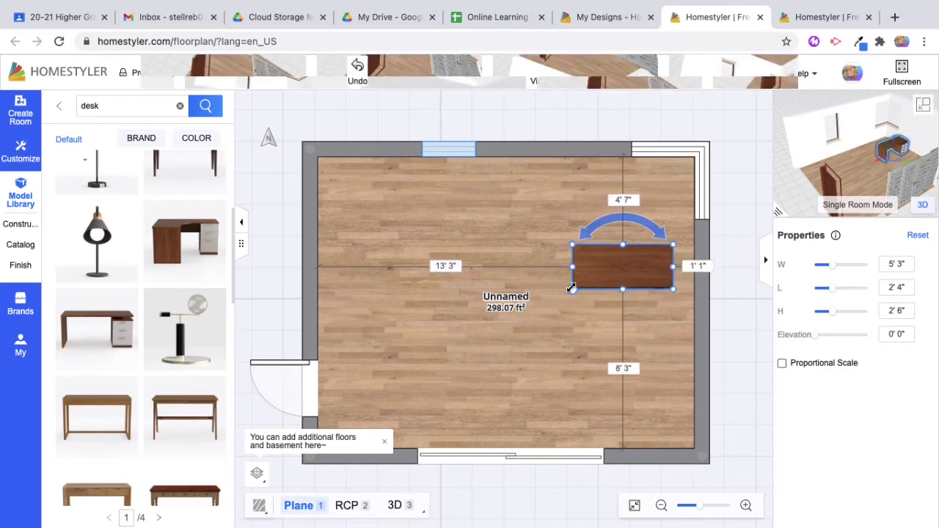
Enlarge the desk to about 8' 0" by 3' 7", rotate it 90° clockwise and set it against the lower wall, about 7' 5" from the left wall
drag(572, 288, 518, 312)
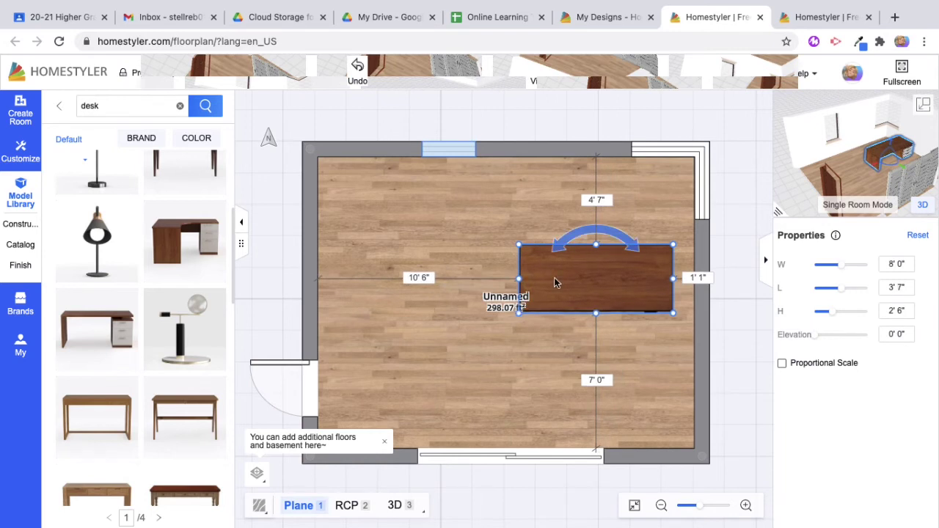
drag(555, 283, 512, 306)
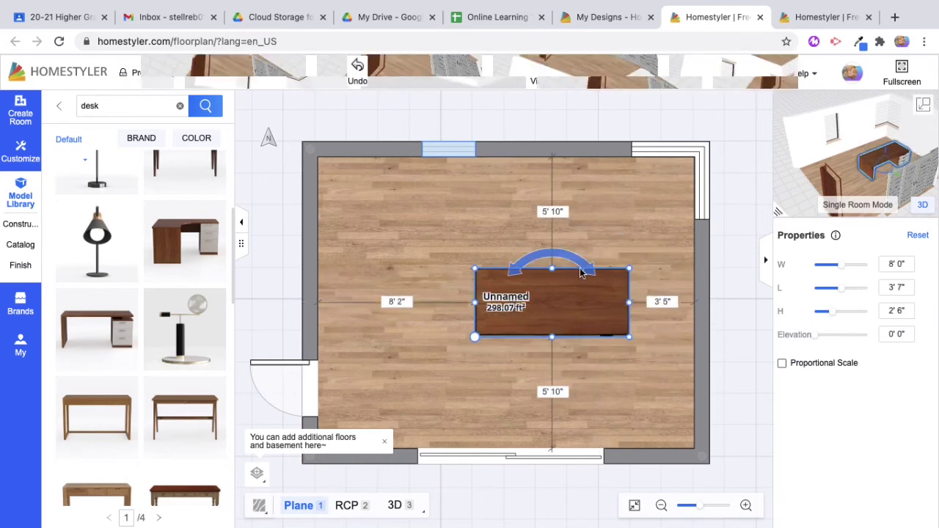
drag(606, 241, 600, 355)
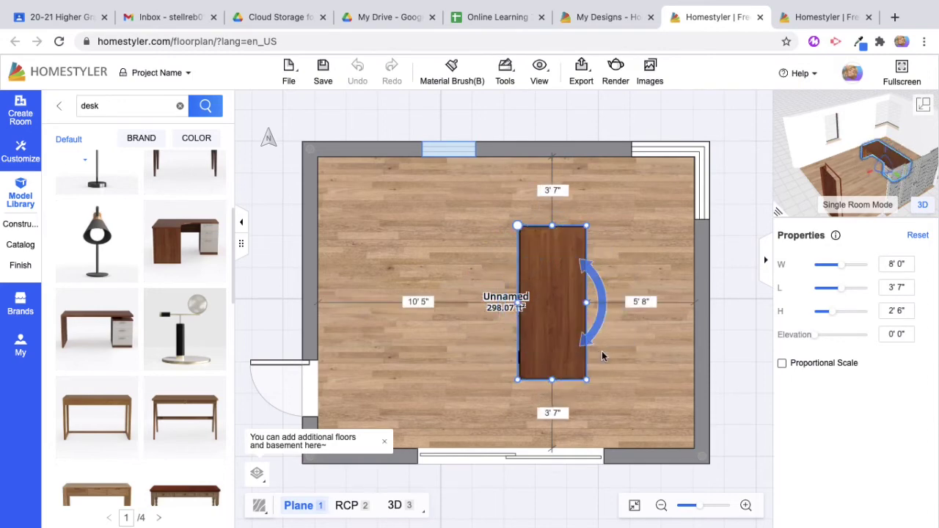
drag(541, 341, 485, 405)
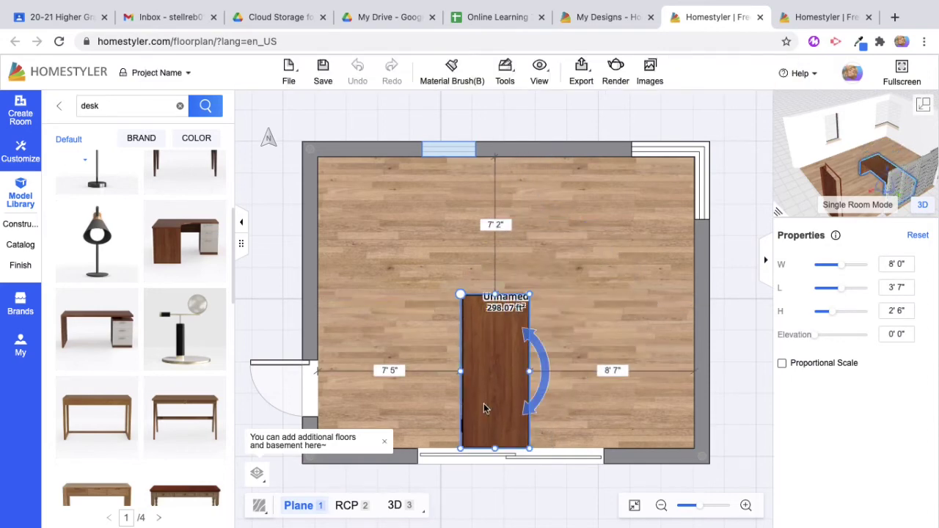
click(590, 327)
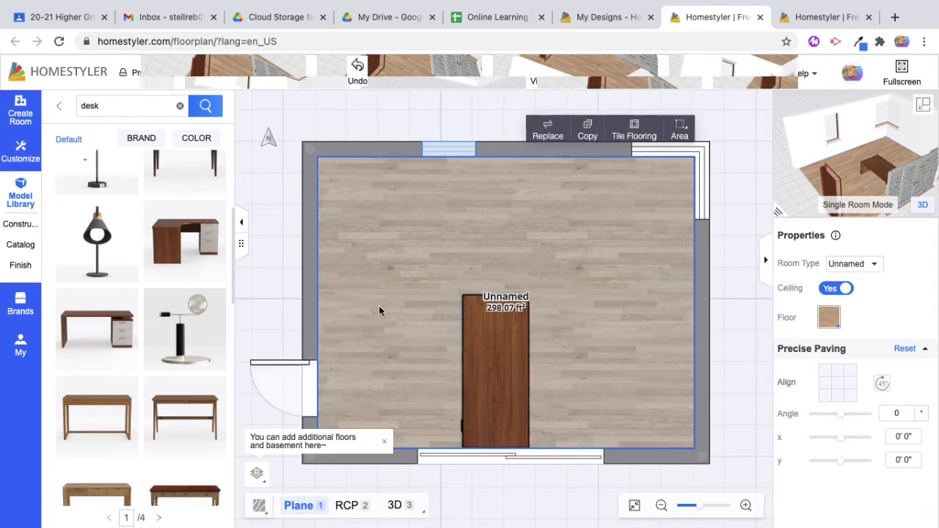
Search the catalog for "chairs" and look through the models
click(161, 109)
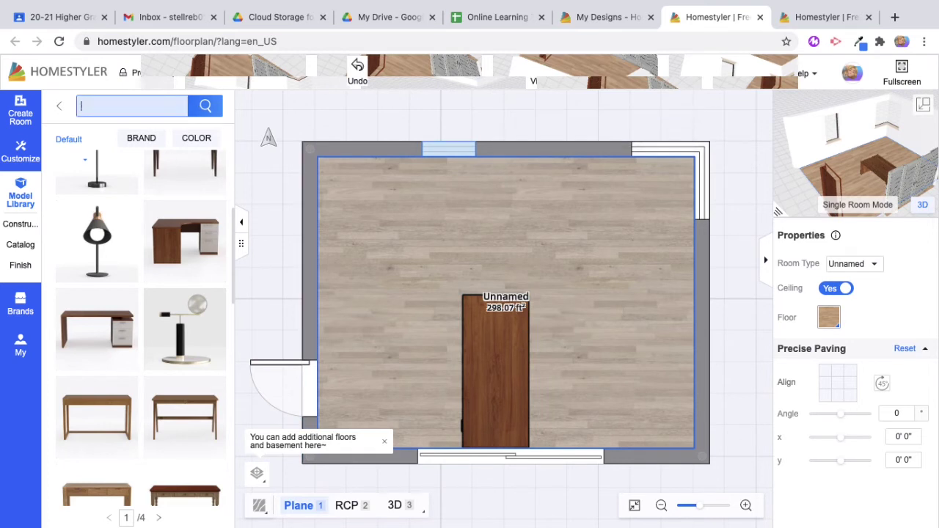
text(d)
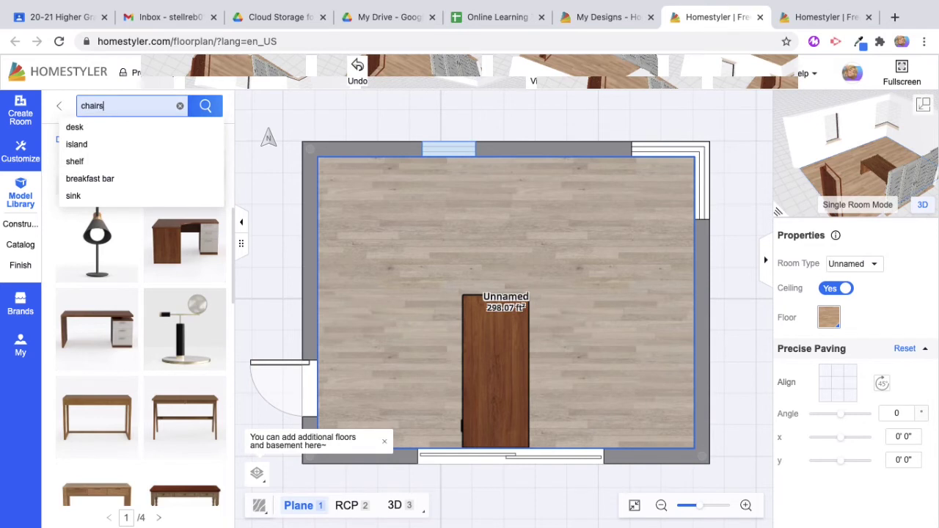
text(hairs)
key(Return)
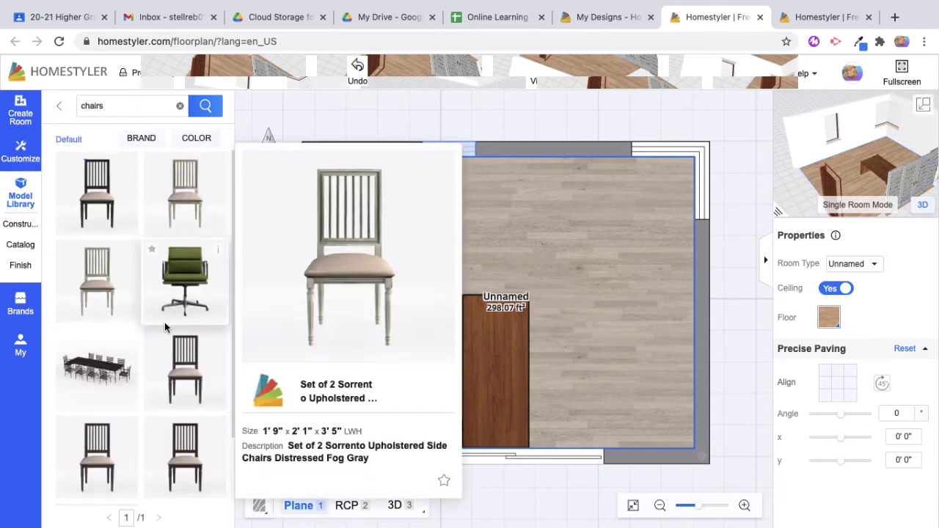
scroll(165, 328, down, 2)
scroll(165, 328, up, 2)
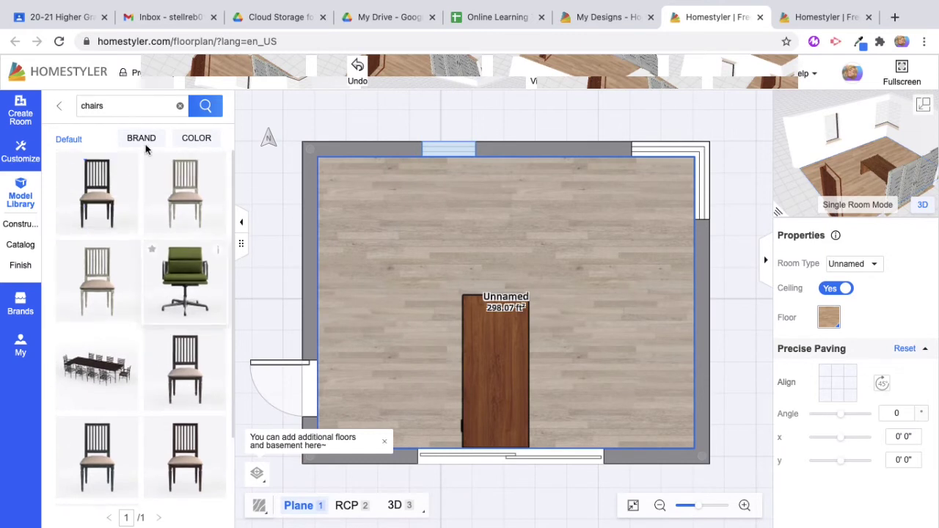
Search for "sofa" and place the beige cushioned armchair in the upper-left corner and the grey single sofa chair beside it along the upper wall
click(122, 109)
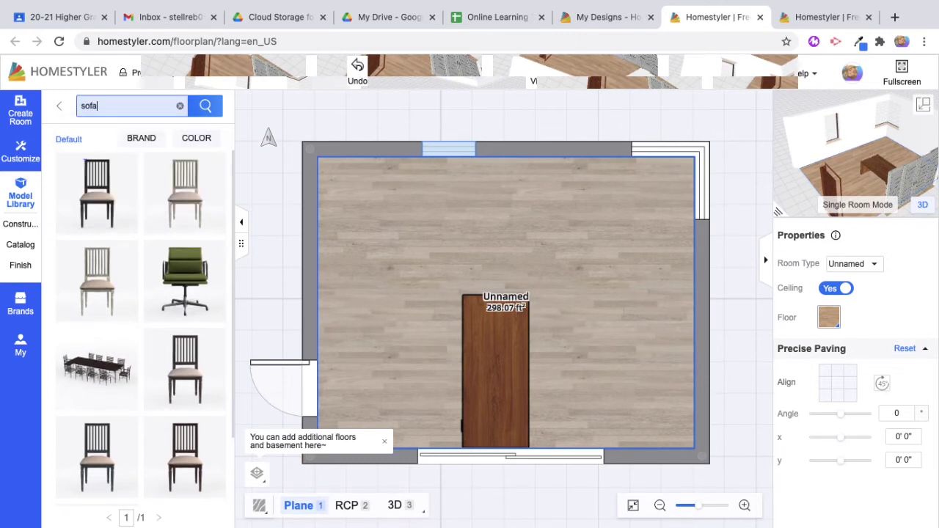
key(Return)
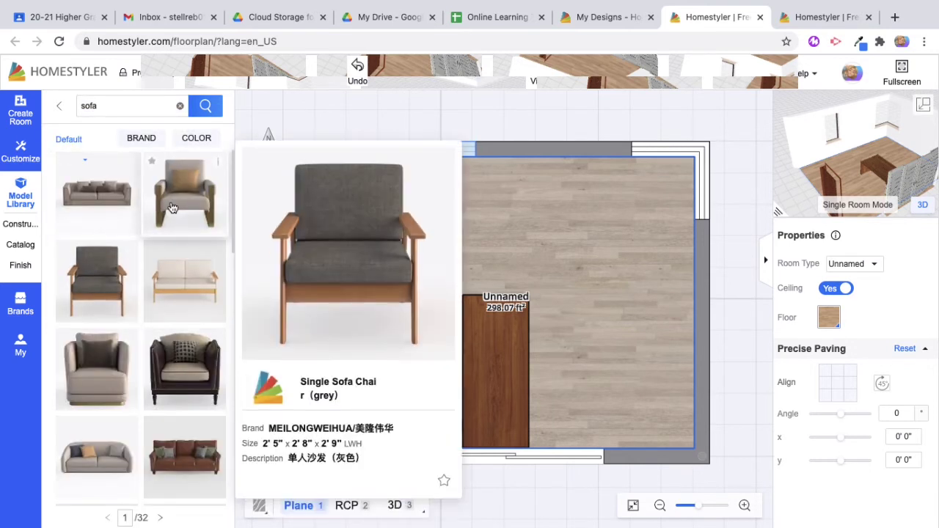
drag(233, 220, 352, 187)
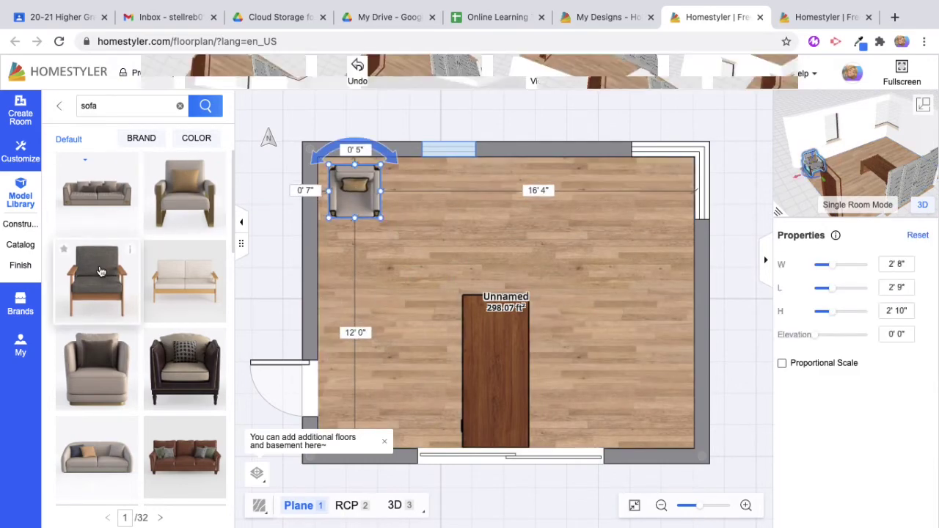
drag(100, 271, 460, 154)
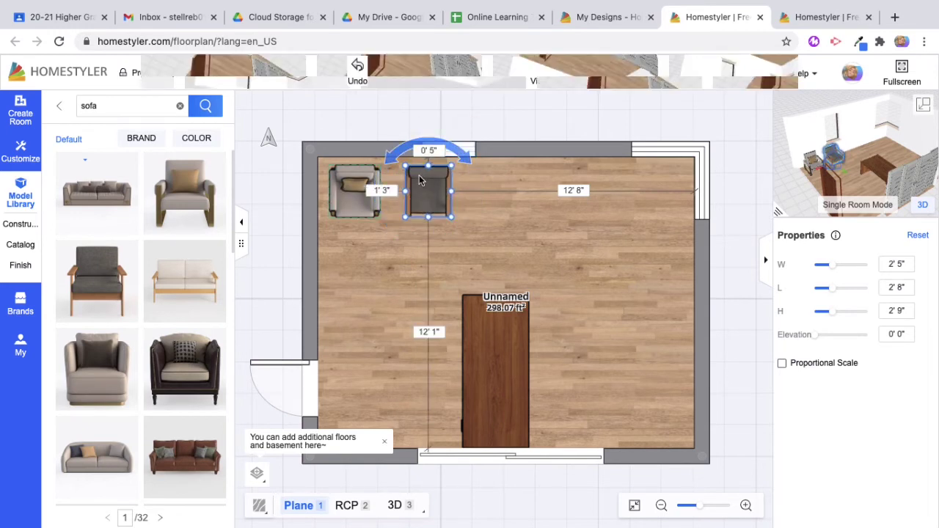
Place the white double sofa near the upper-right corner and the dark armchair with the patterned cushion between it and the grey chair
click(197, 208)
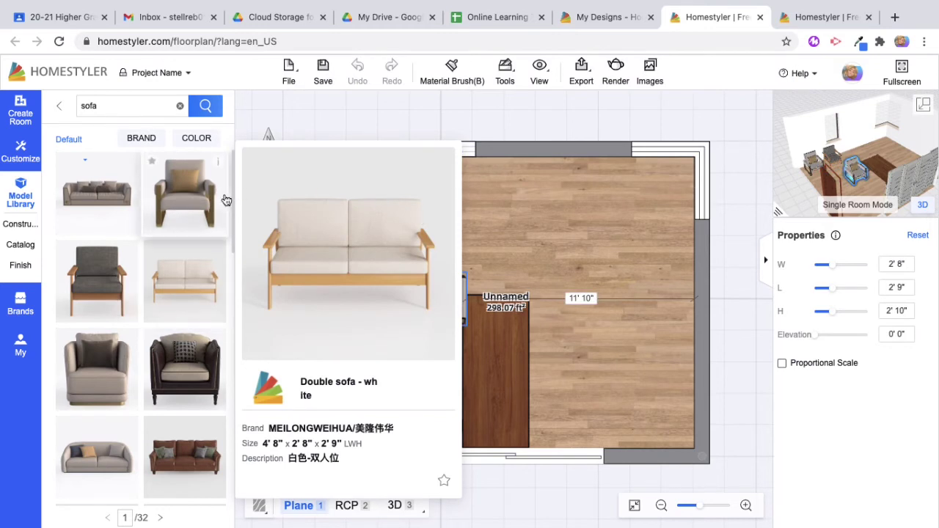
drag(217, 283, 634, 202)
drag(170, 361, 524, 198)
click(606, 294)
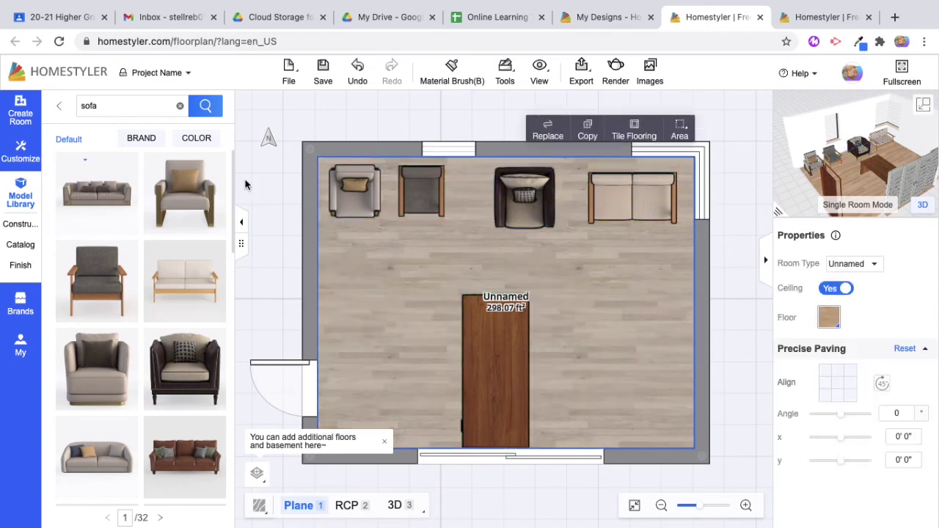
Search for "plant" and place the yellow-green plant in a grey vase on the end of the desk nearest the lower wall
click(180, 108)
click(129, 110)
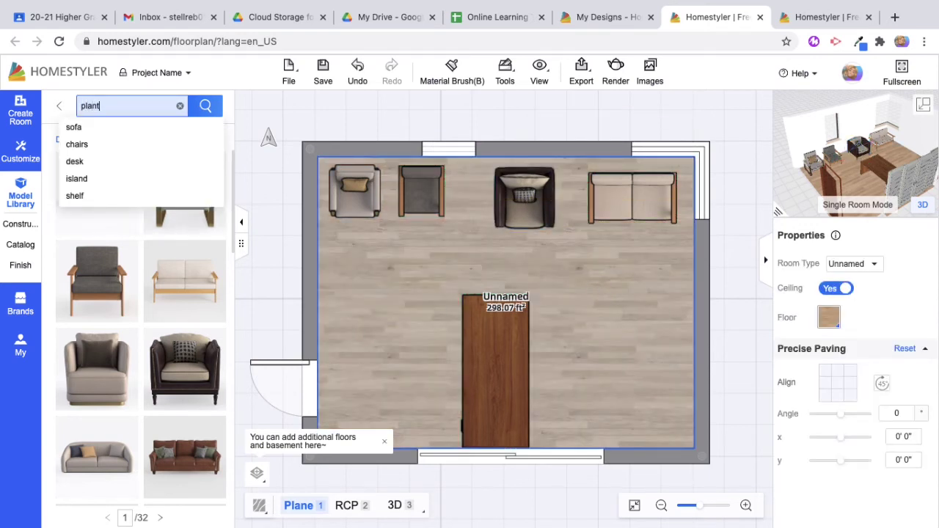
text(plant)
key(Return)
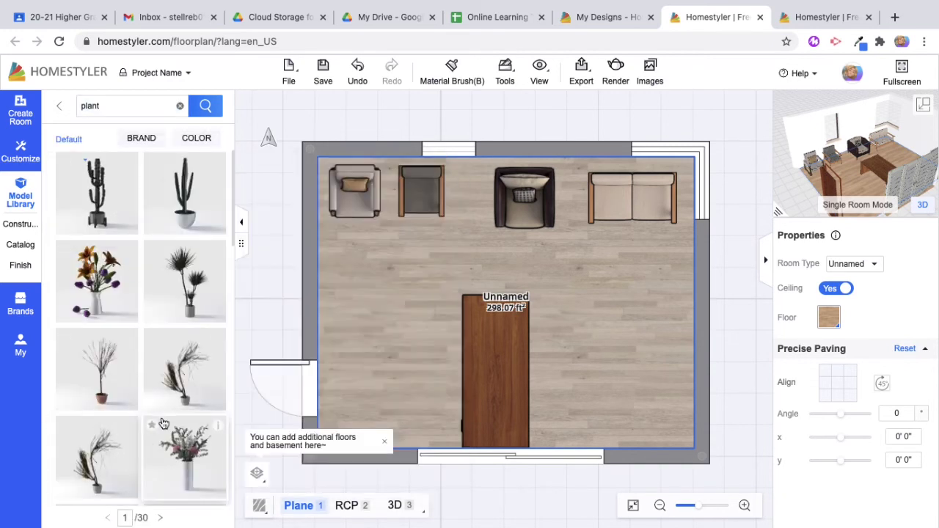
scroll(163, 424, down, 5)
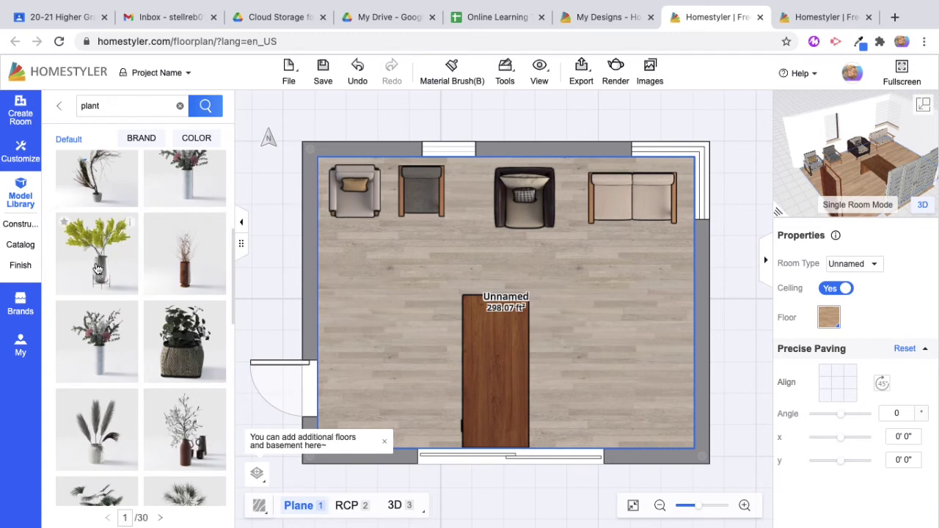
click(98, 269)
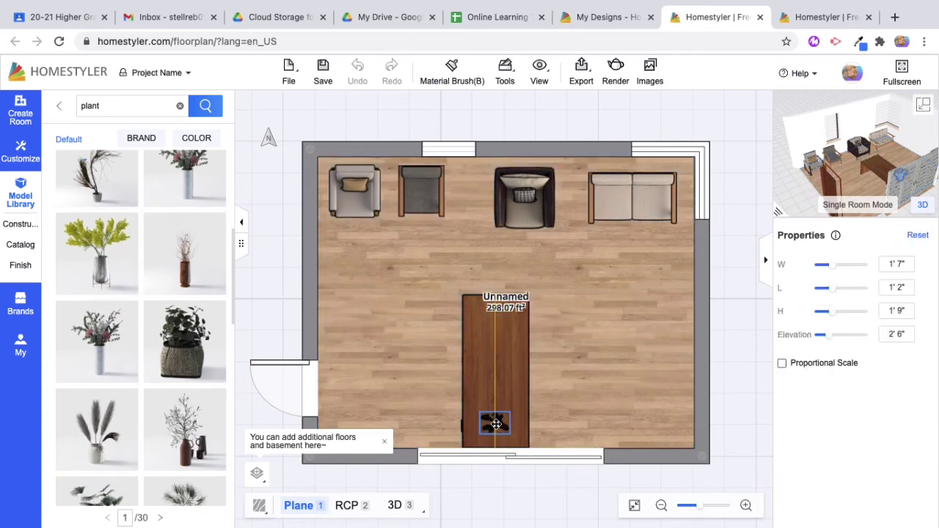
click(496, 424)
Search for "laptop", place the Silver Laptop over the desk above the plant, rotate it 90° counterclockwise, and check the room in 3D
click(181, 107)
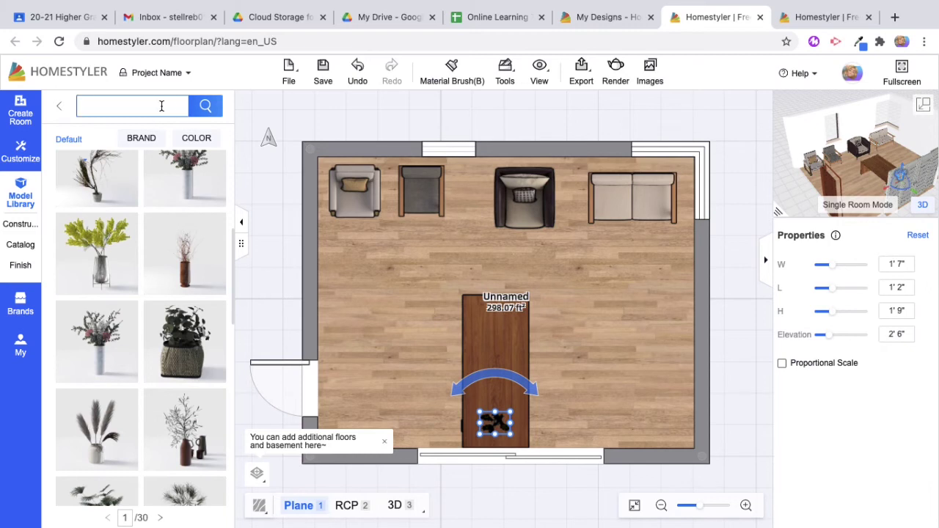
text(laptop)
key(Return)
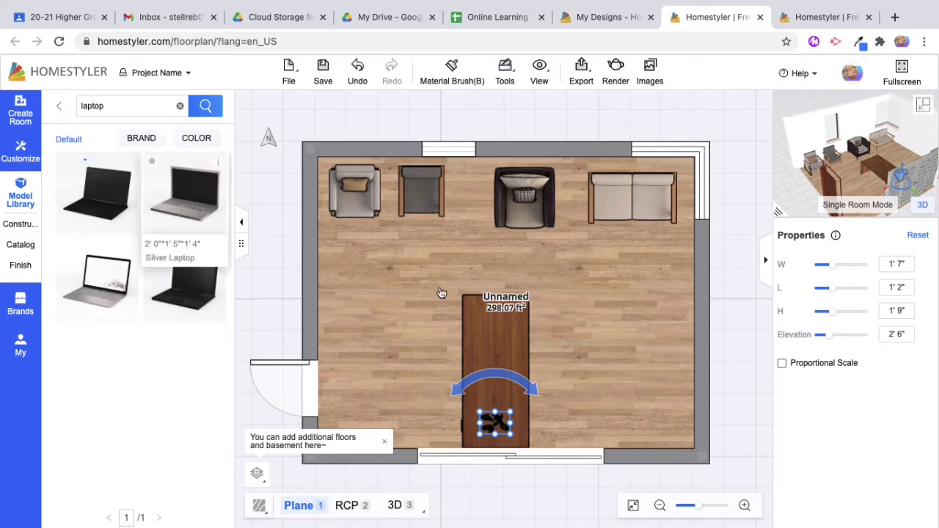
click(499, 361)
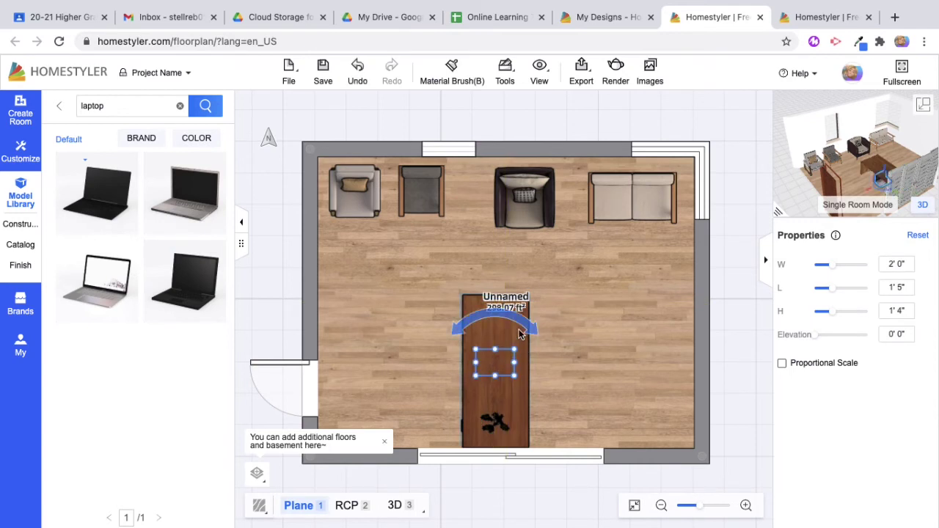
drag(520, 330, 445, 365)
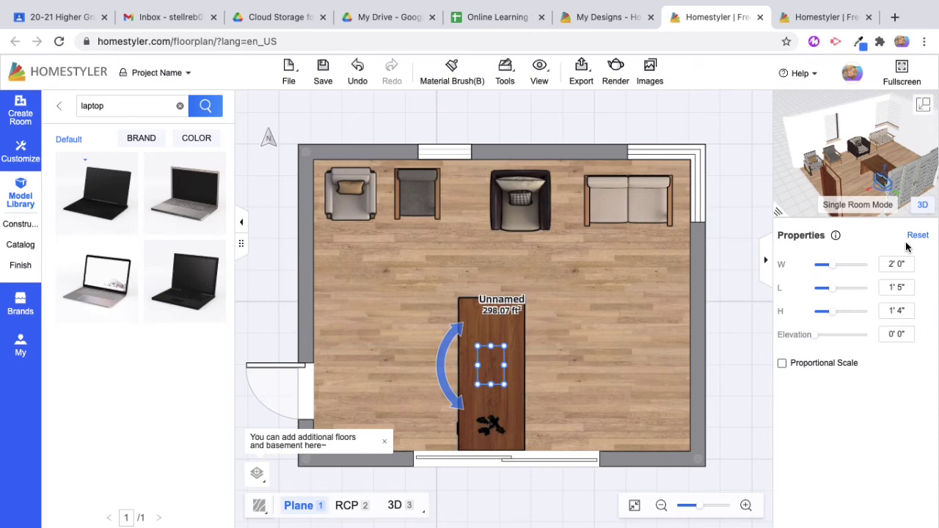
click(925, 107)
drag(672, 353, 407, 365)
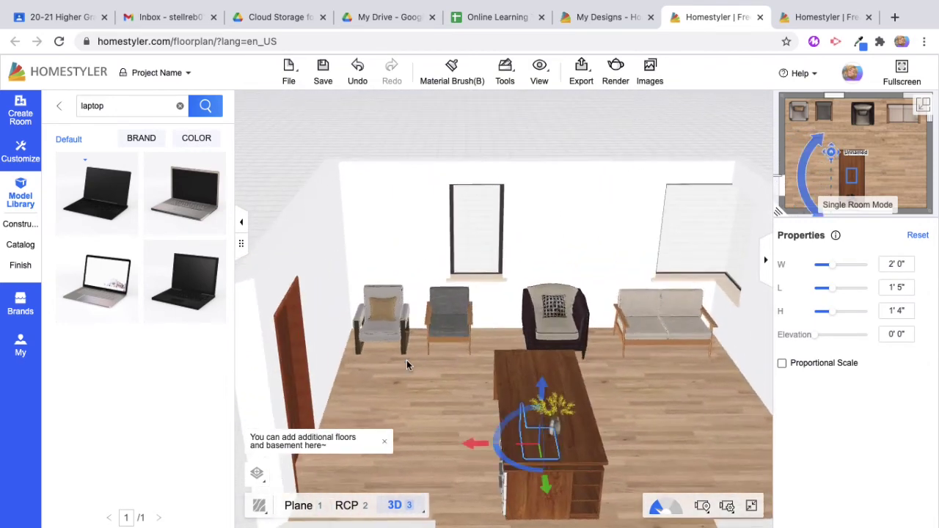
Apply the mint-green mottled wallpaper from the Wallpaper finishes to the walls of the room
click(22, 225)
click(13, 264)
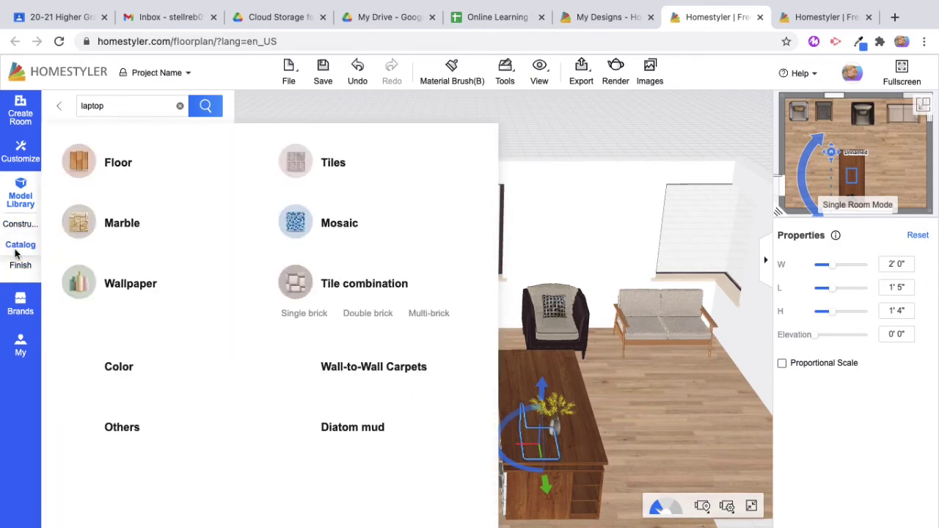
click(16, 247)
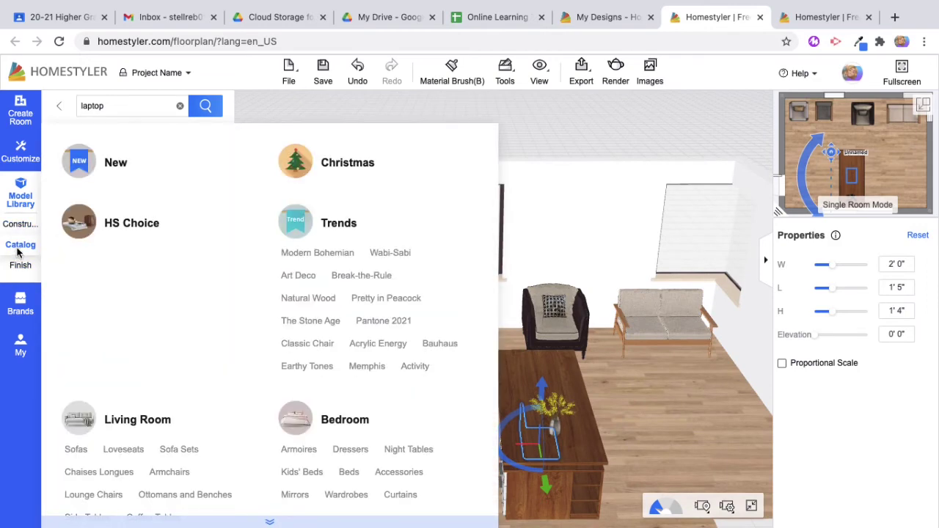
click(20, 265)
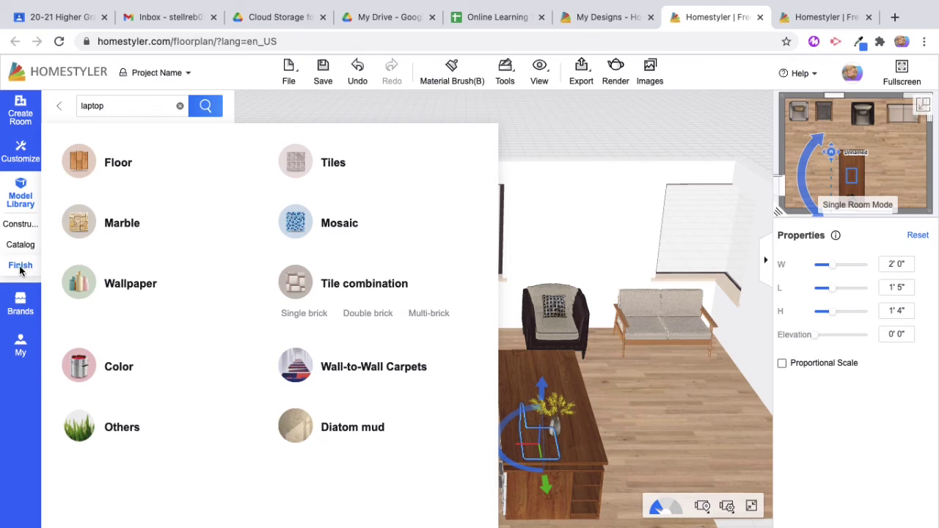
click(130, 284)
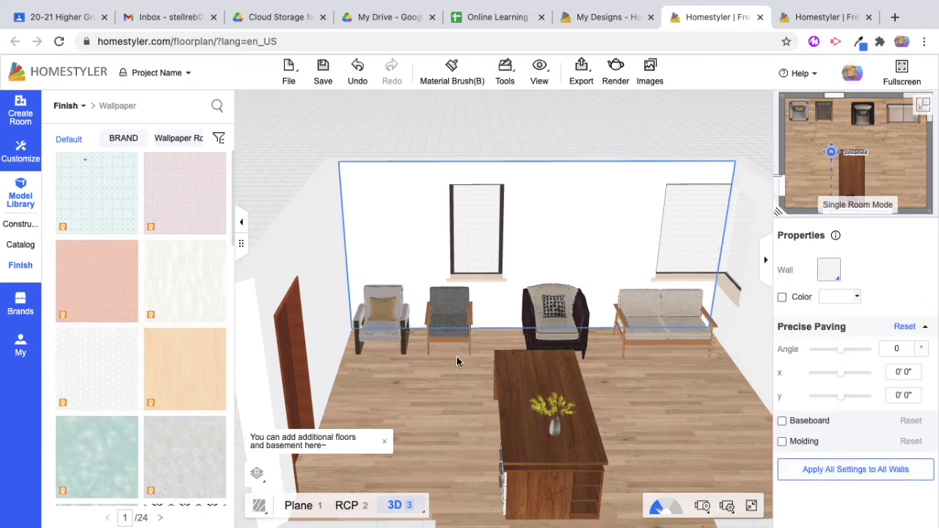
drag(457, 356, 382, 336)
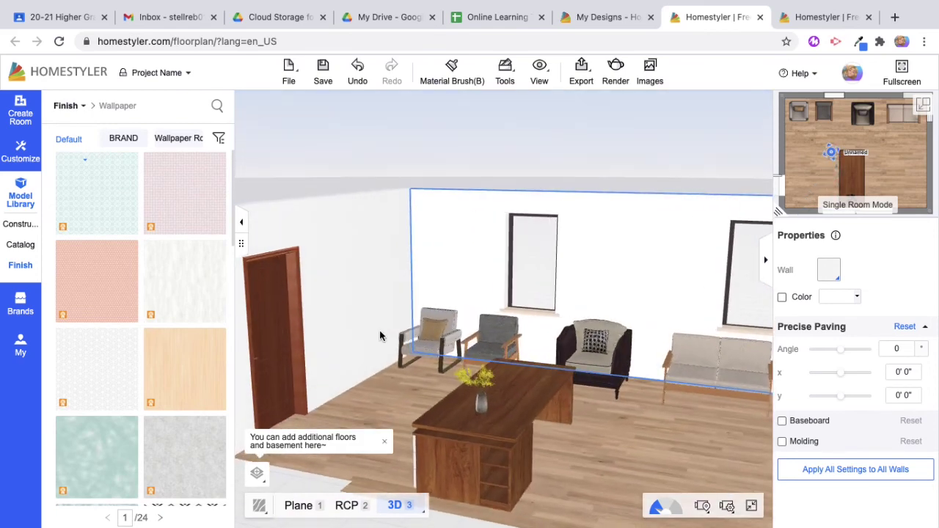
drag(114, 438, 477, 276)
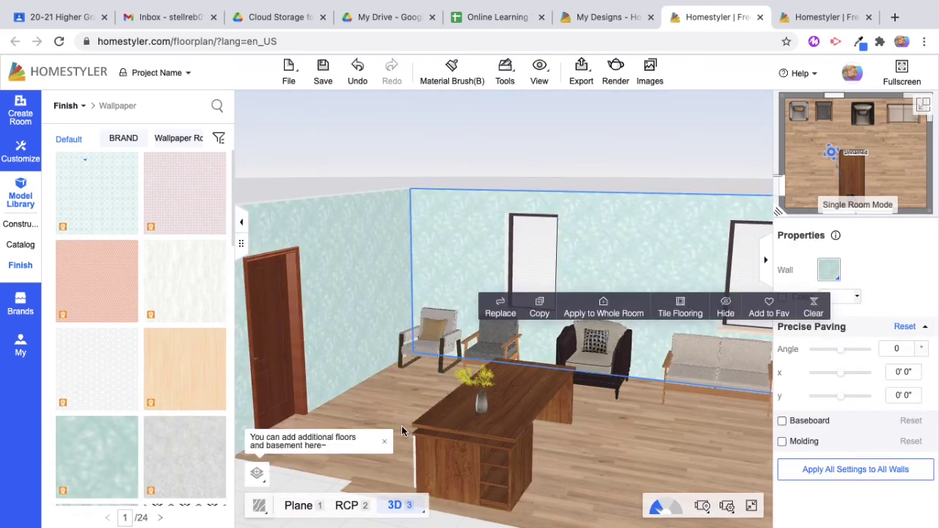
click(401, 425)
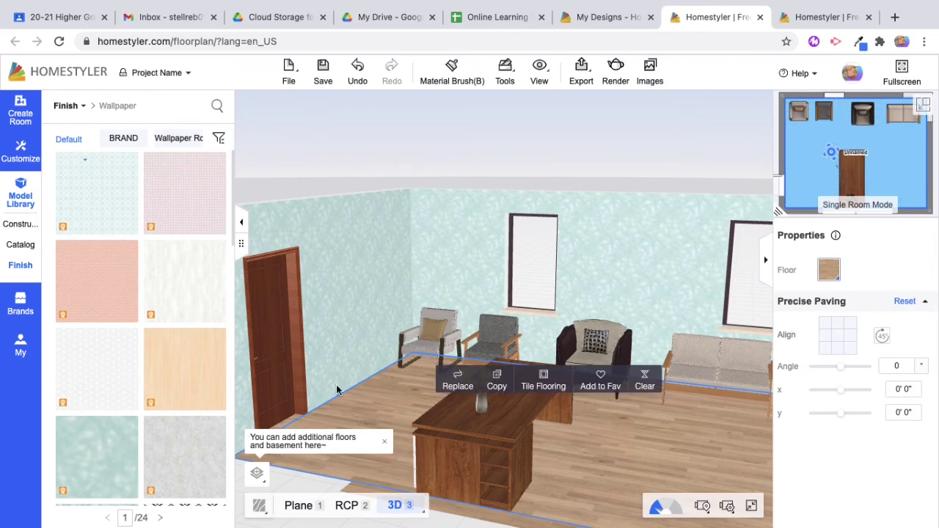
Browse the Tiles finishes and apply the white 2' 0" × 2' 0" tile 墙砖-20 to the room's floor
scroll(110, 415, down, 2)
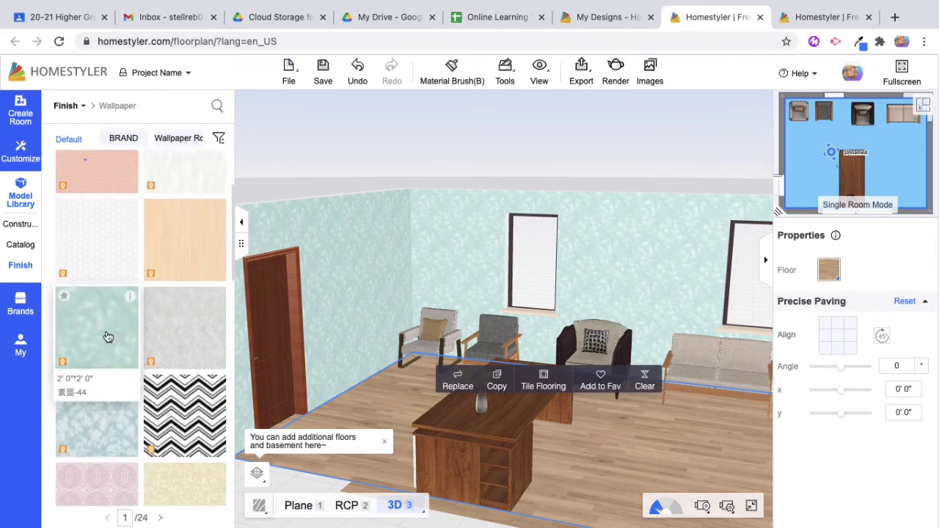
scroll(107, 336, down, 3)
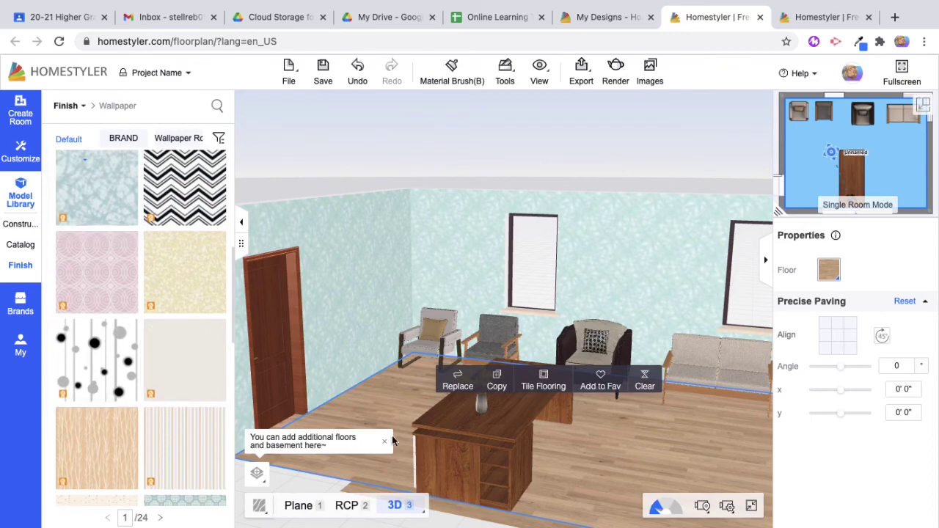
drag(415, 402, 469, 419)
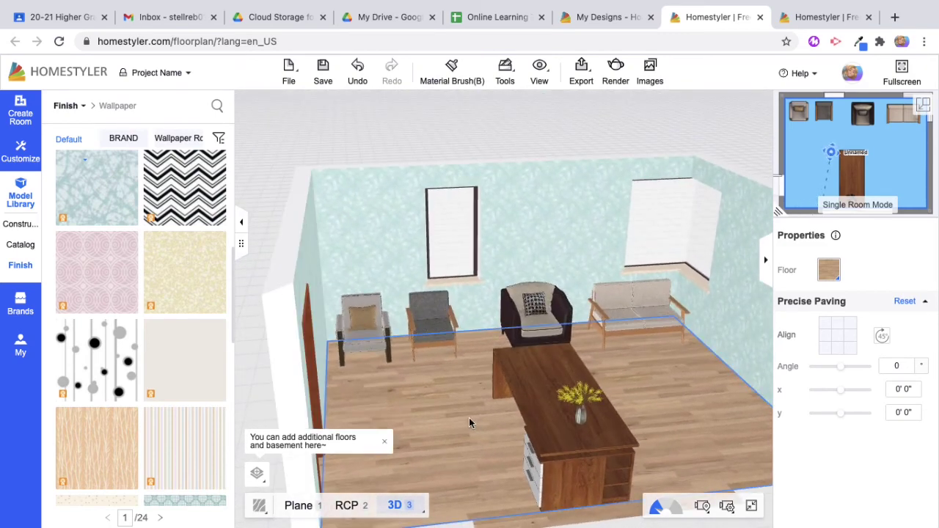
click(73, 108)
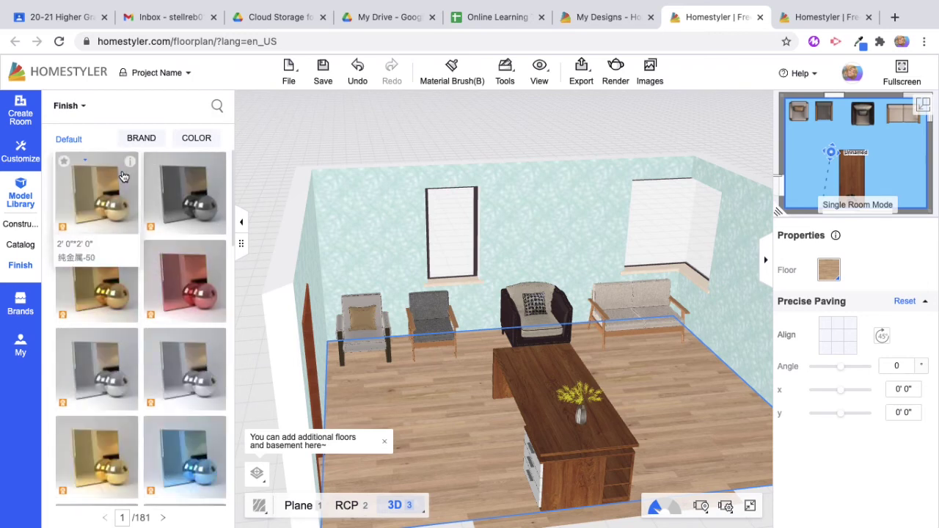
mouse_move(24, 266)
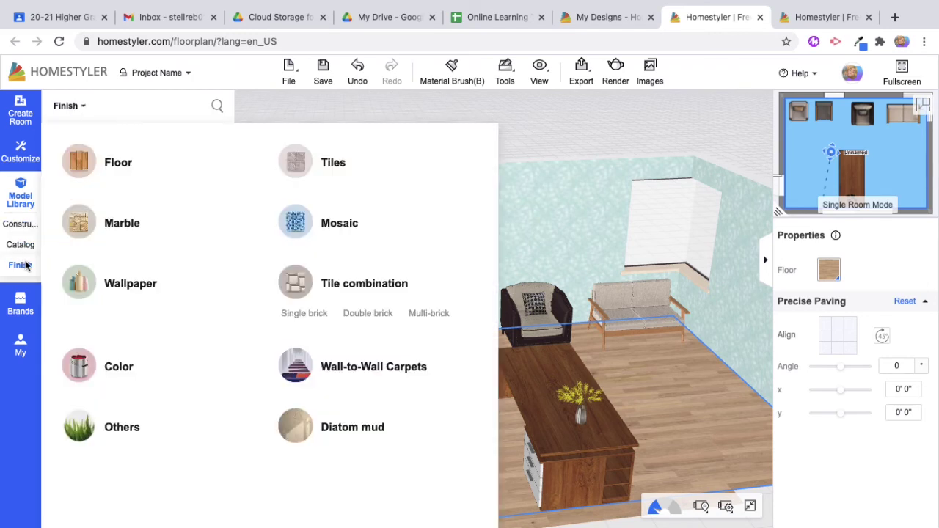
click(327, 176)
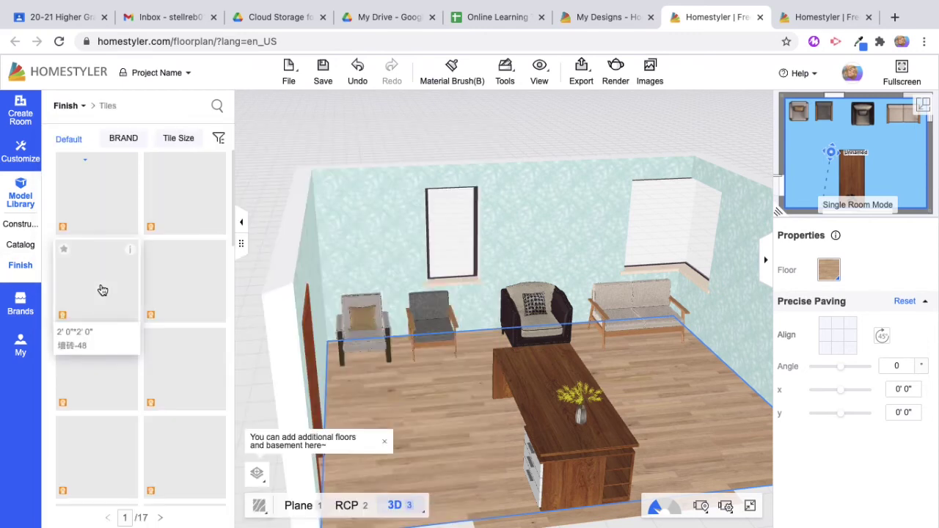
scroll(88, 400, down, 5)
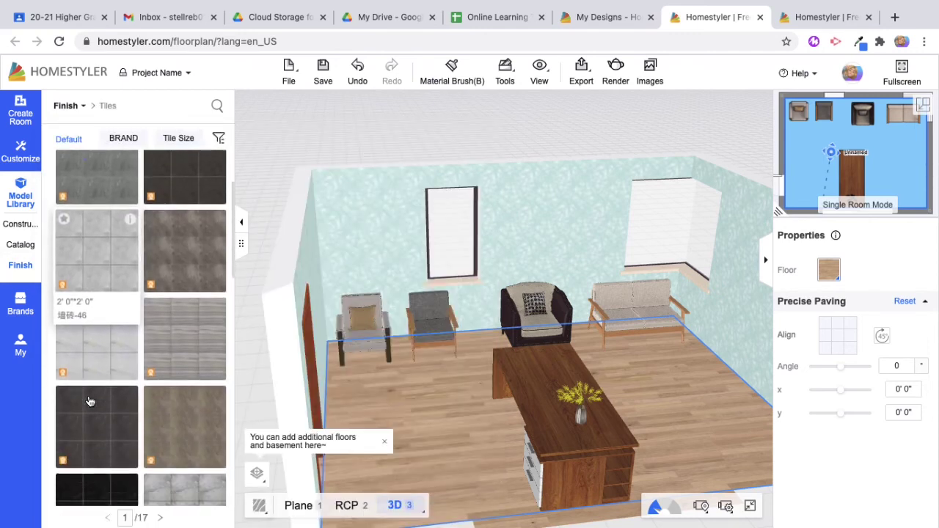
scroll(88, 400, down, 8)
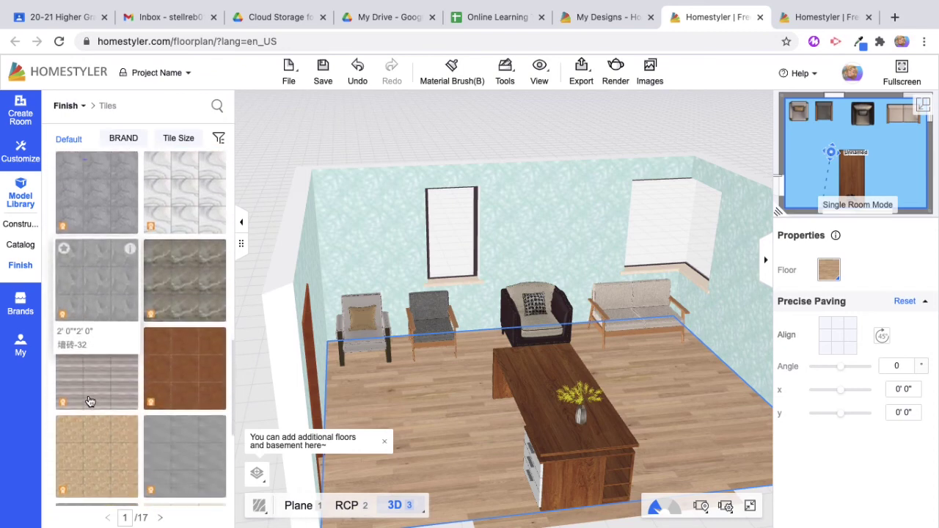
scroll(89, 401, down, 2)
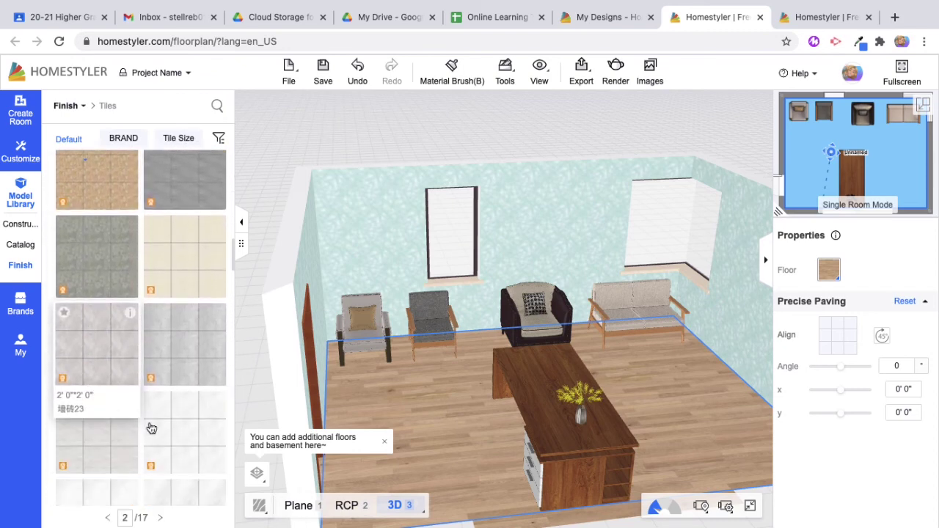
click(183, 436)
click(447, 440)
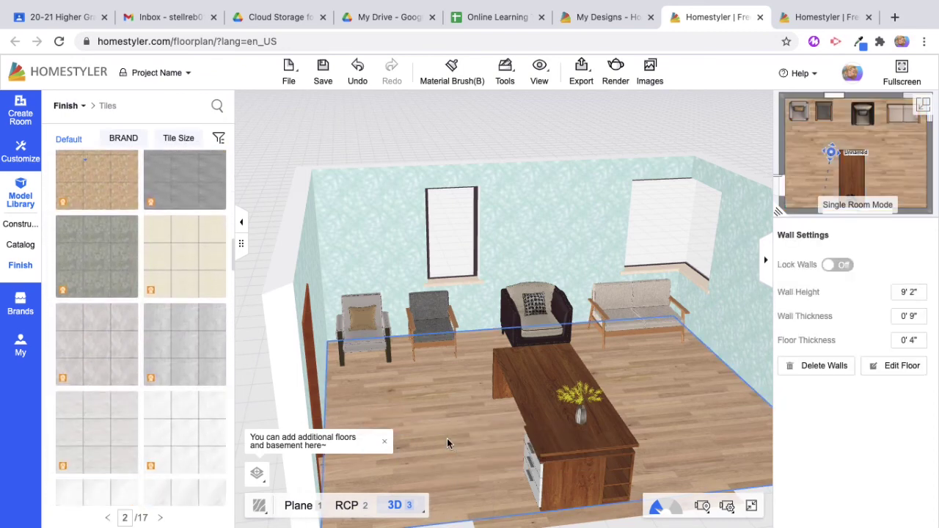
click(436, 420)
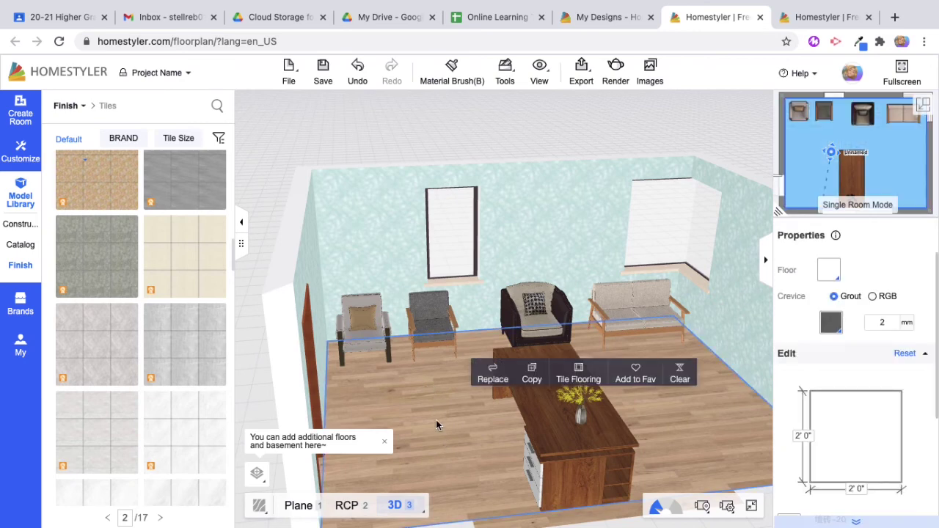
Reapply the white tile 墙砖-20 to the floor and review its grout and precise paving settings
click(183, 443)
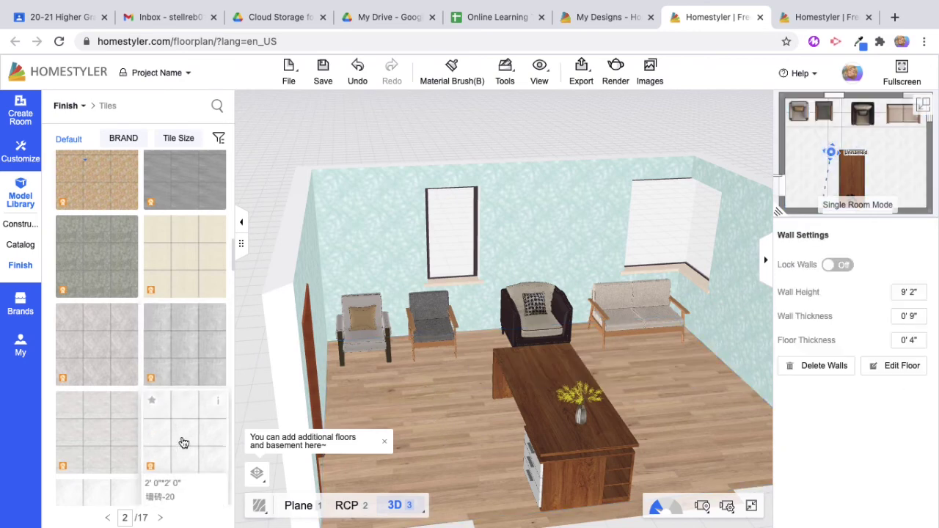
click(439, 423)
click(438, 424)
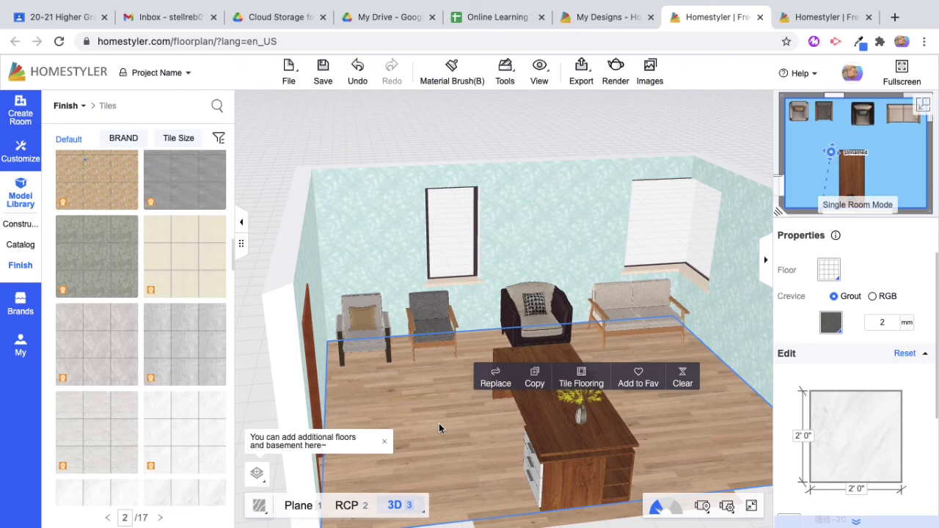
scroll(908, 448, down, 3)
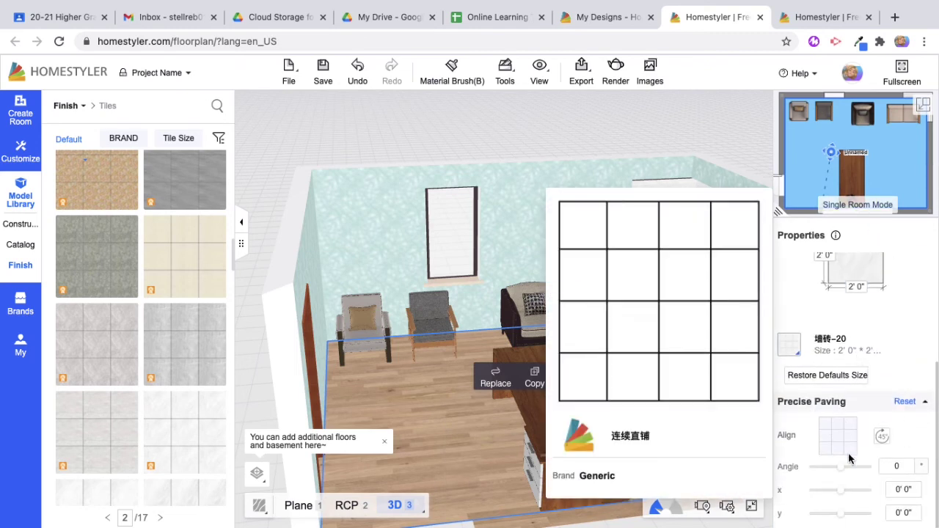
click(410, 408)
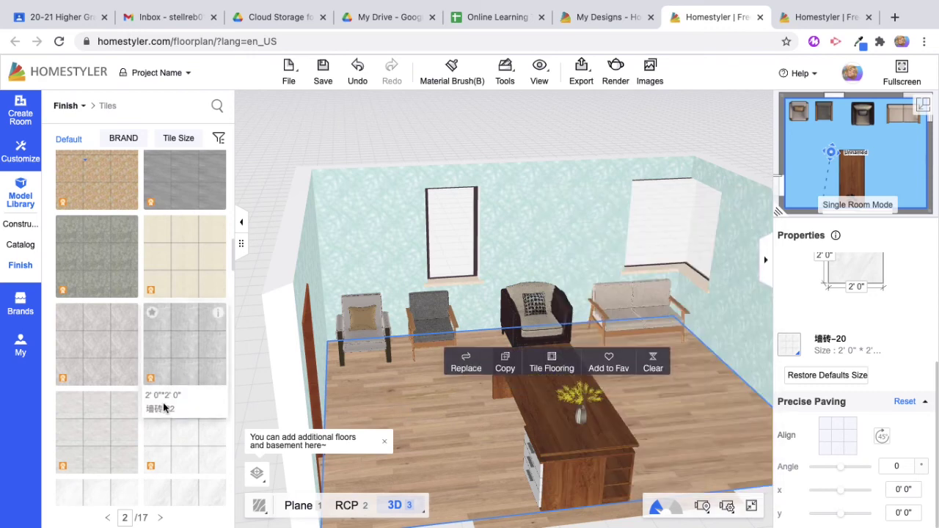
click(164, 427)
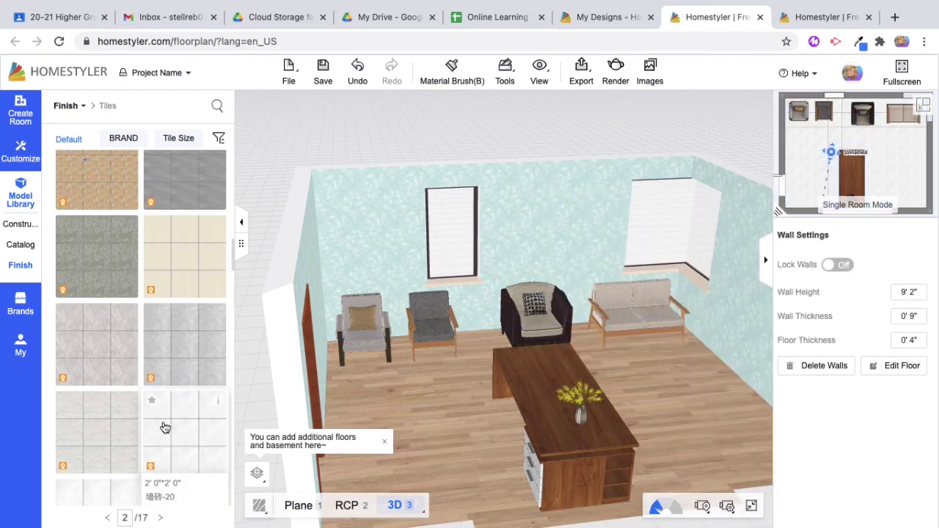
click(424, 447)
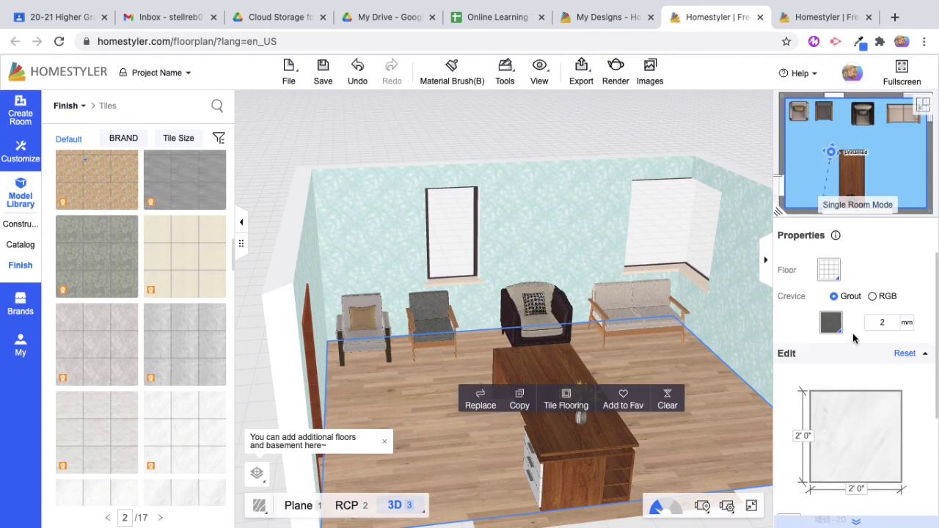
scroll(853, 337, down, 5)
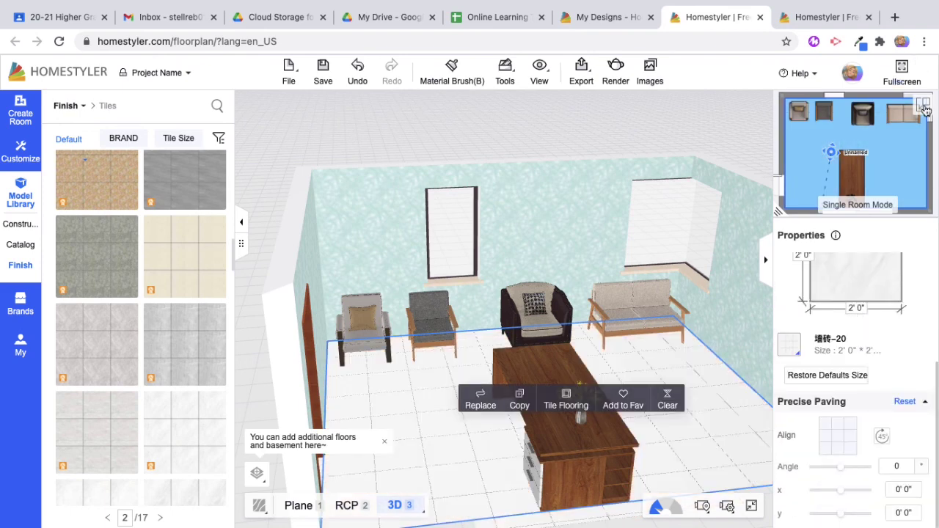
Check the tiled floor in the plan and 3D views, and look over the catalog and finish categories
click(925, 108)
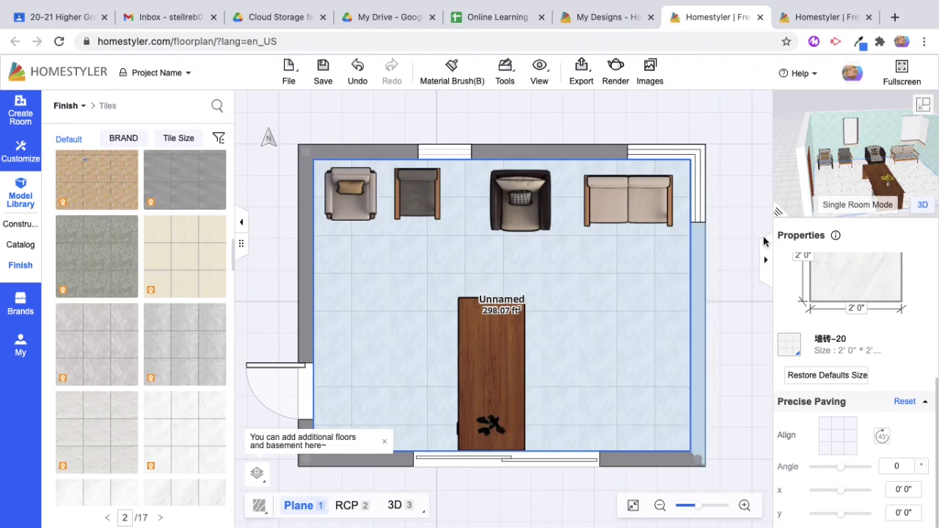
click(925, 108)
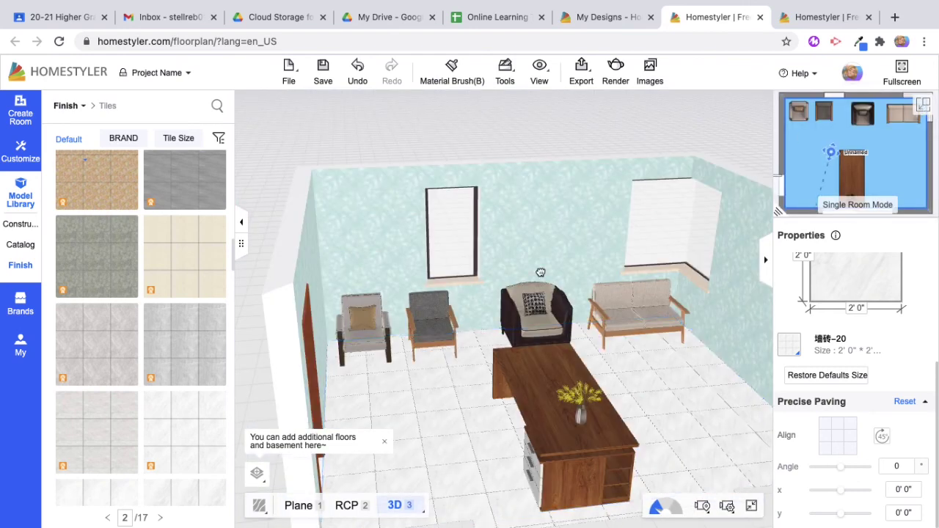
drag(510, 315, 501, 273)
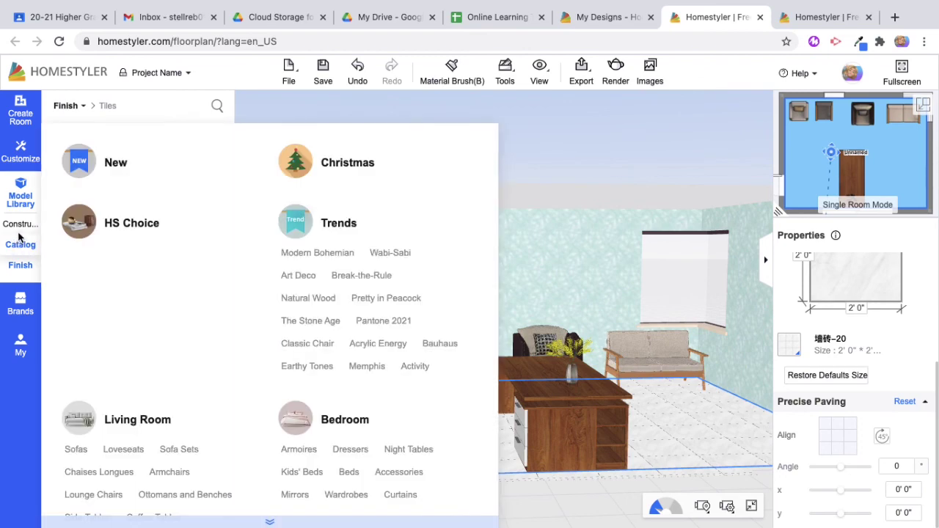
mouse_move(18, 234)
mouse_move(22, 271)
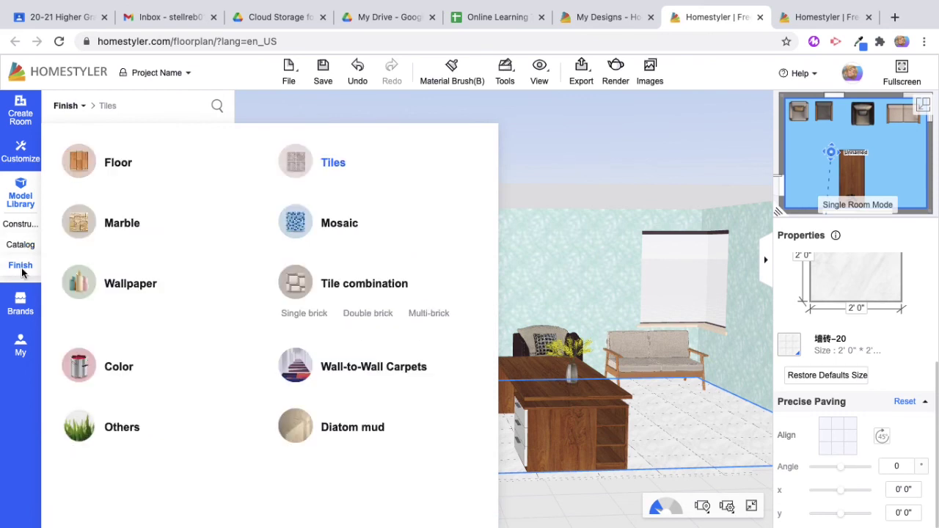